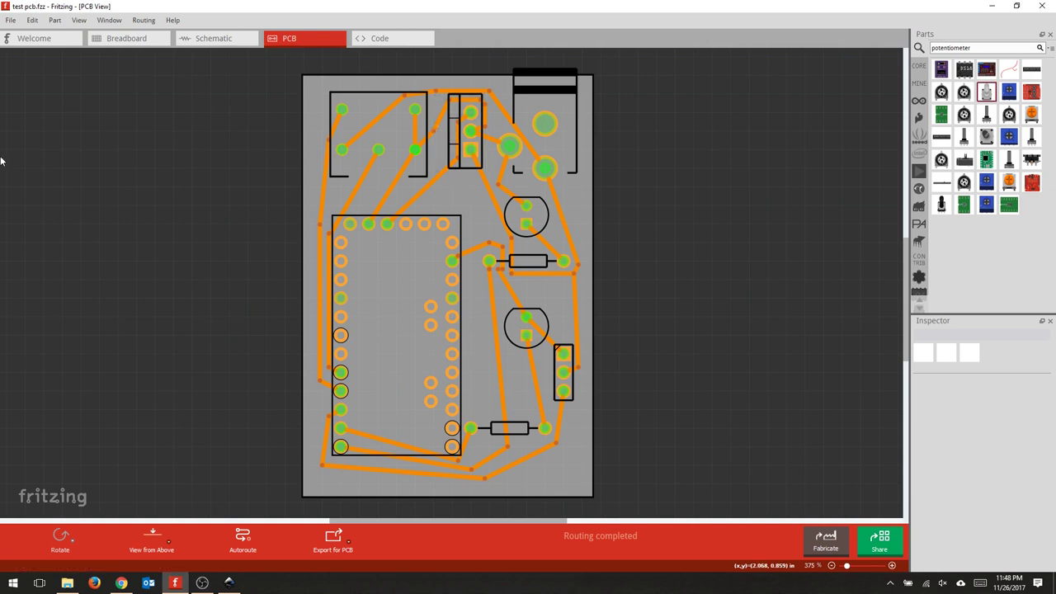
# Export the routed board from Fritzing as Etchable (SVG) production files into the TestPCB folder.
pyautogui.click(11, 20)
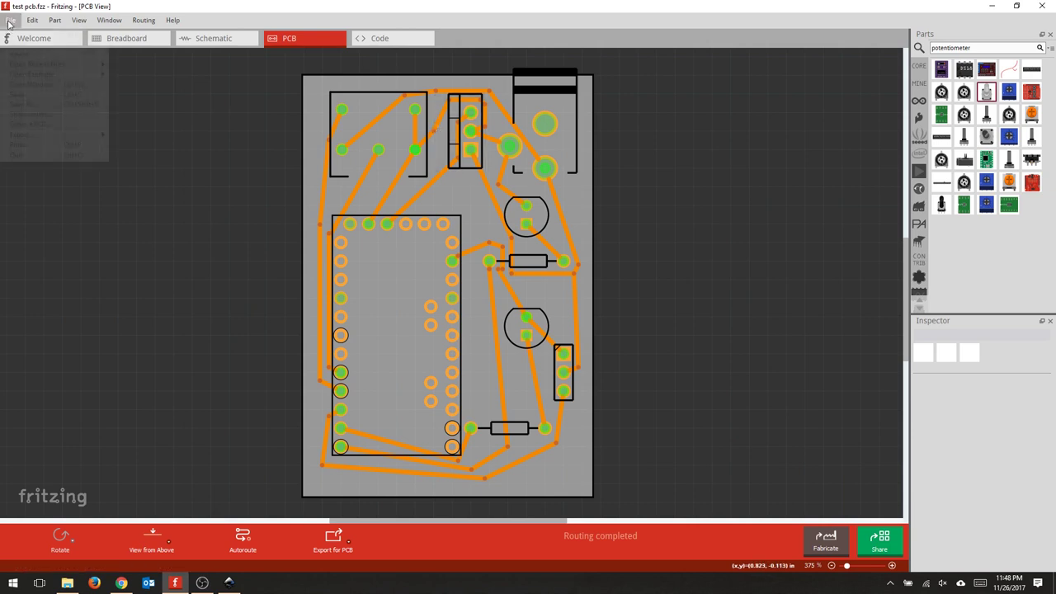
pyautogui.moveTo(82, 135)
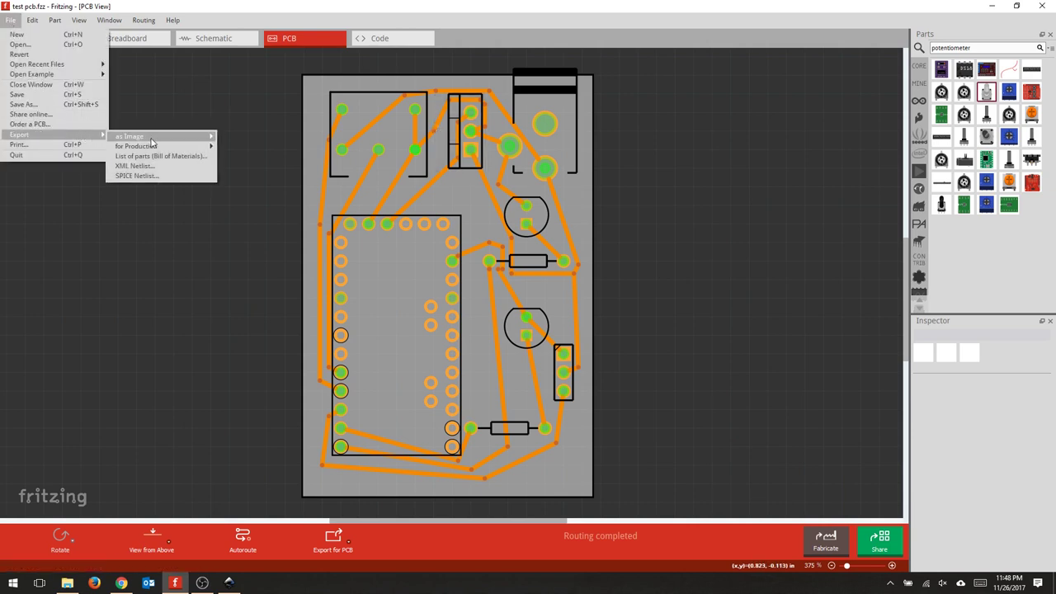
pyautogui.moveTo(162, 151)
pyautogui.click(347, 147)
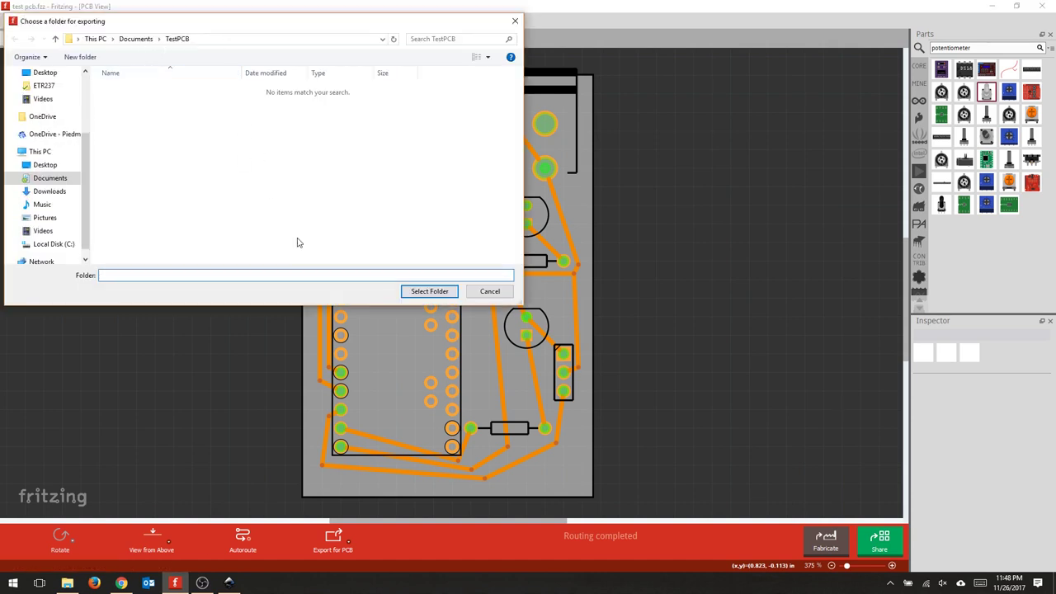
pyautogui.click(435, 293)
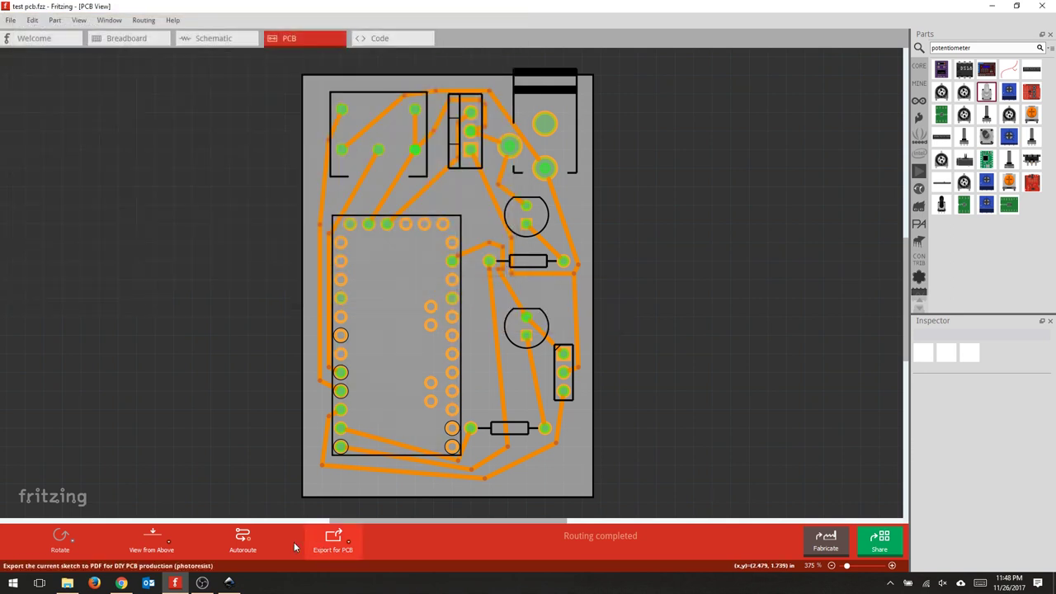
# Open test pcb_etch_copper_bottom_mirror.svg in Inkscape and maximize the window.
pyautogui.click(229, 583)
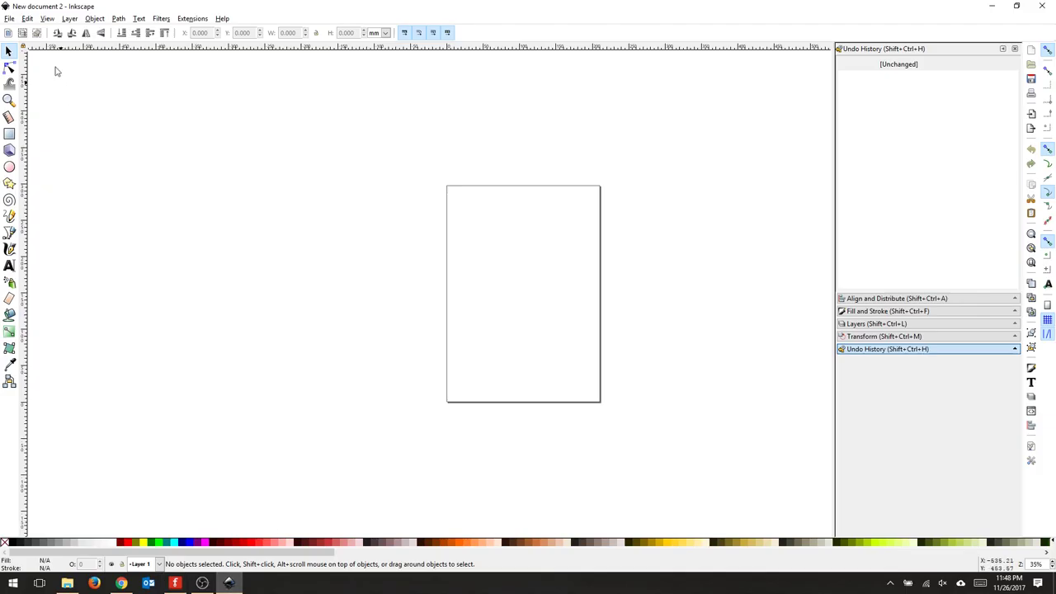
pyautogui.click(10, 19)
pyautogui.click(25, 54)
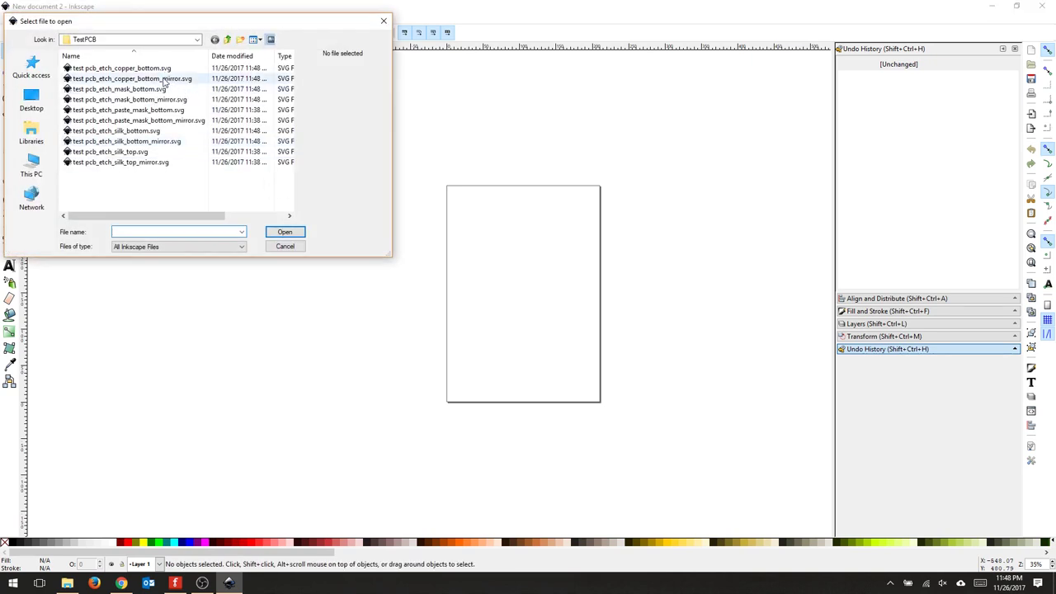
pyautogui.click(171, 80)
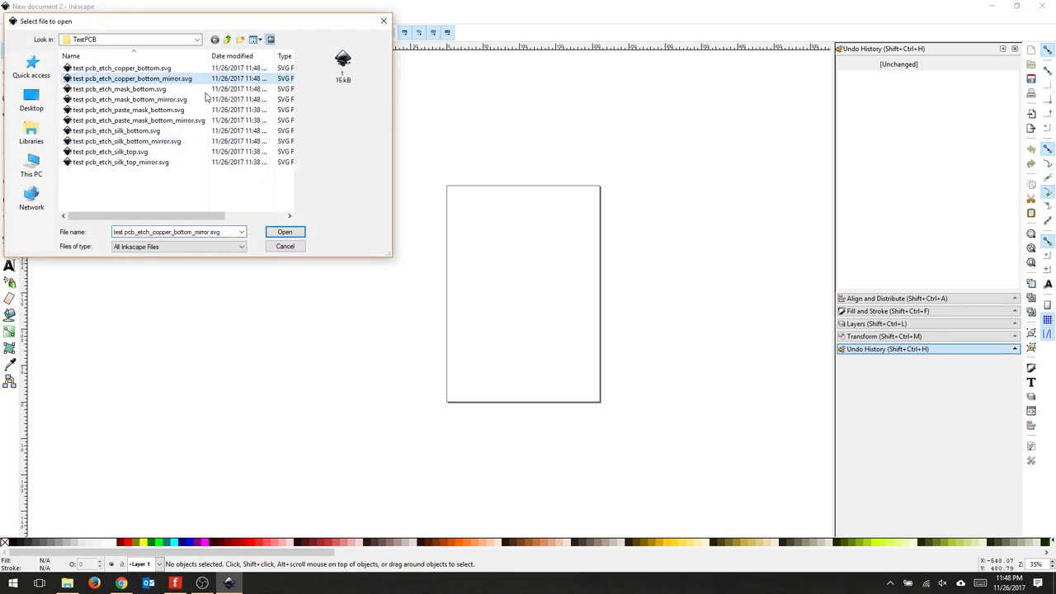
pyautogui.click(289, 232)
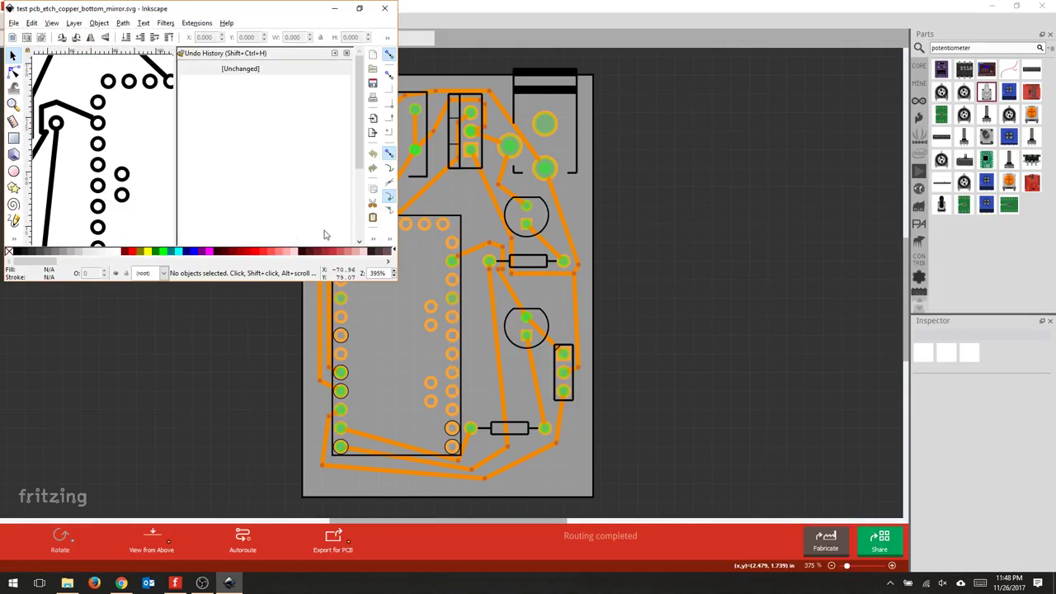
pyautogui.moveTo(347, 9); pyautogui.dragTo(461, 123)
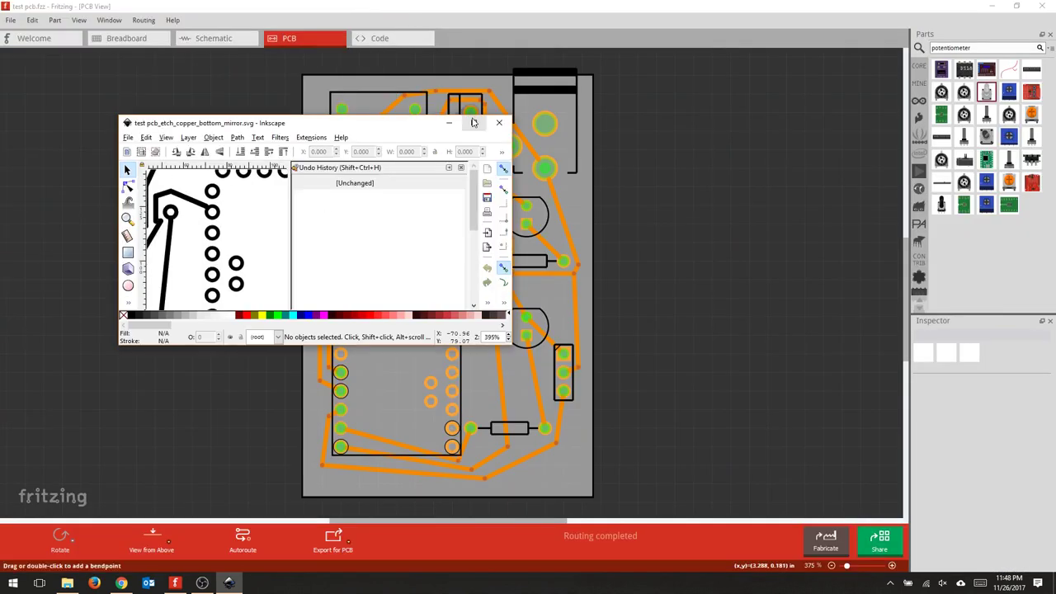
pyautogui.click(474, 123)
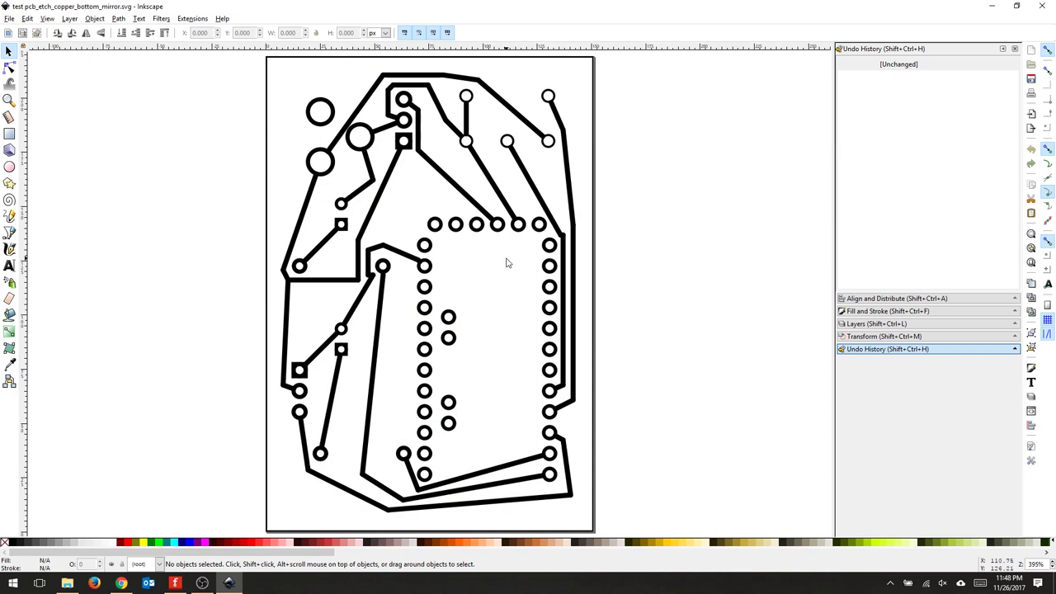
# Ungroup the whole board drawing repeatedly until no nested groups remain.
pyautogui.click(550, 327)
pyautogui.click(93, 20)
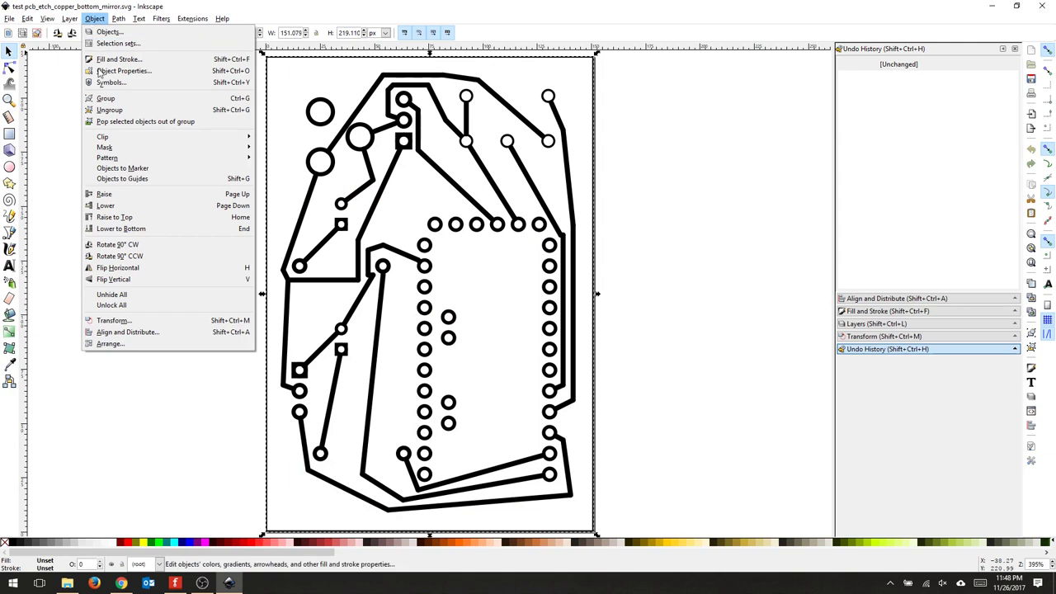
pyautogui.click(129, 116)
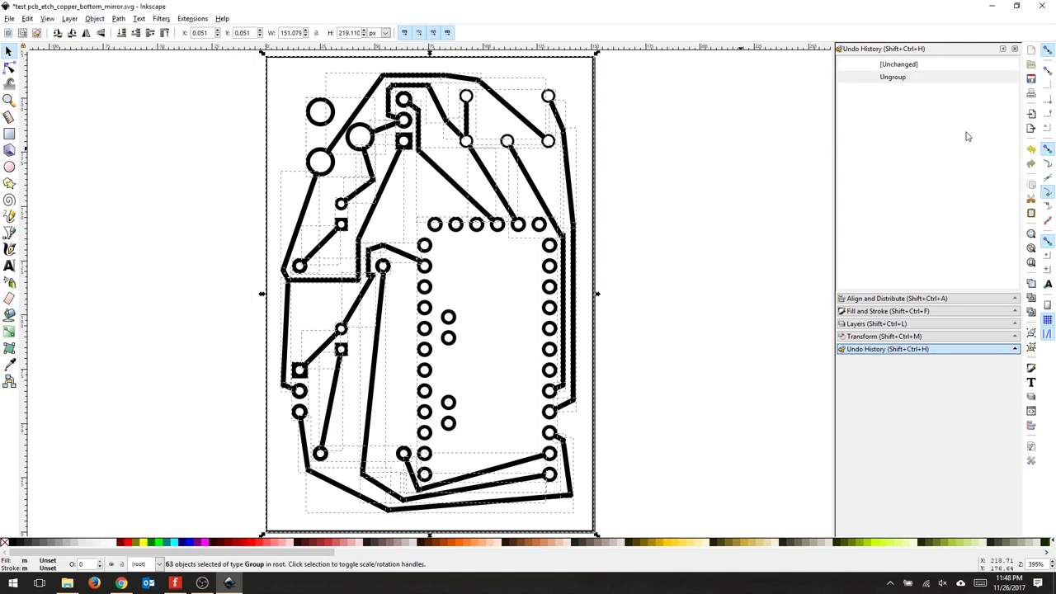
pyautogui.hotkey('ctrl', 'shift', 'g')
pyautogui.hotkey('ctrl', 'shift', 'g')
pyautogui.hotkey('ctrl', 'shift', 'g')
pyautogui.hotkey('ctrl', 'shift', 'g')
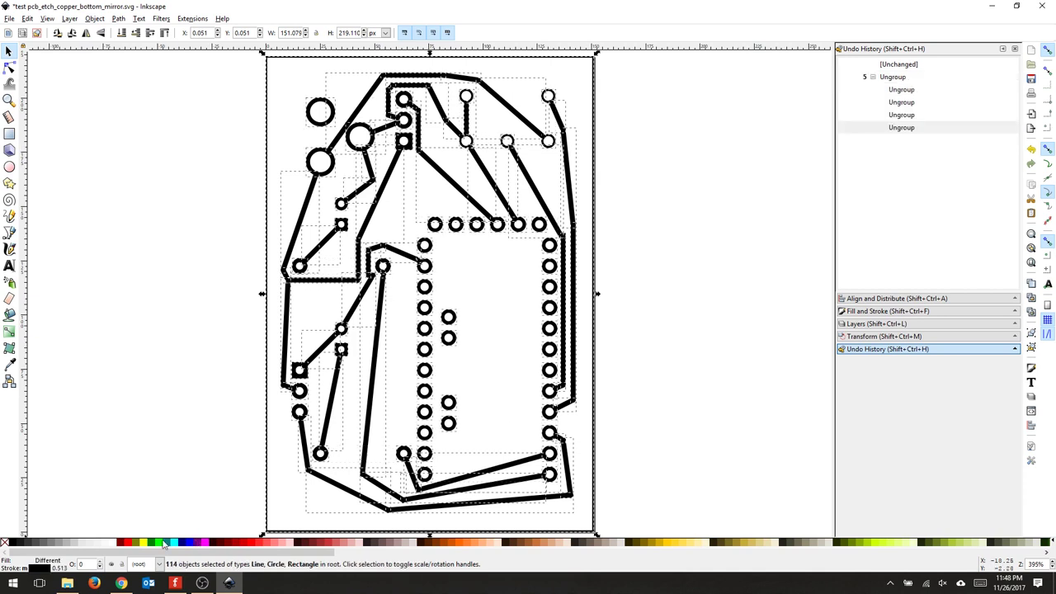
pyautogui.hotkey('ctrl', 'shift', 'g')
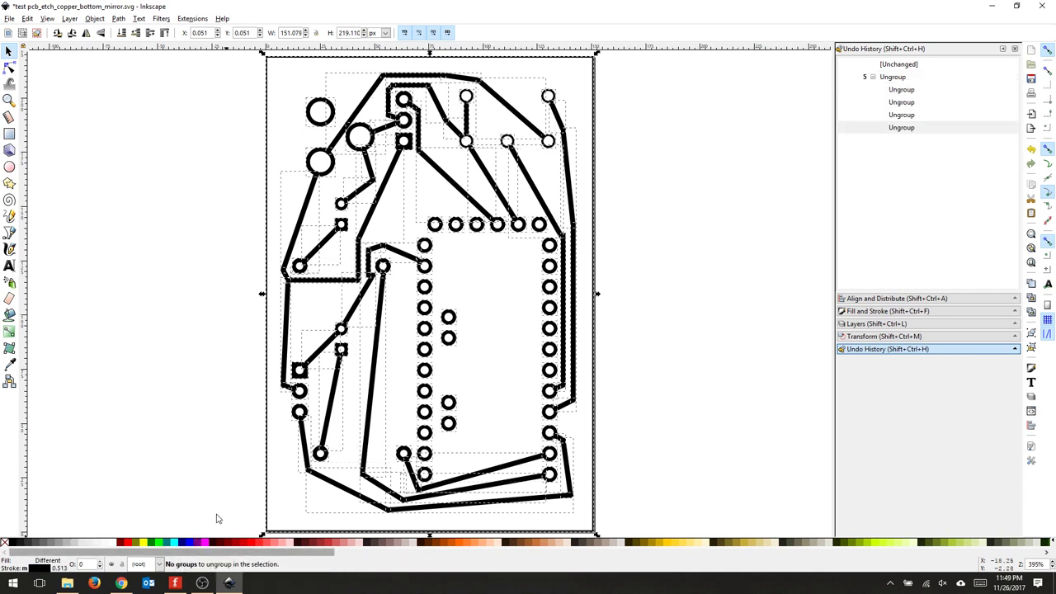
# Delete the border rectangle around the page.
pyautogui.press('Escape')
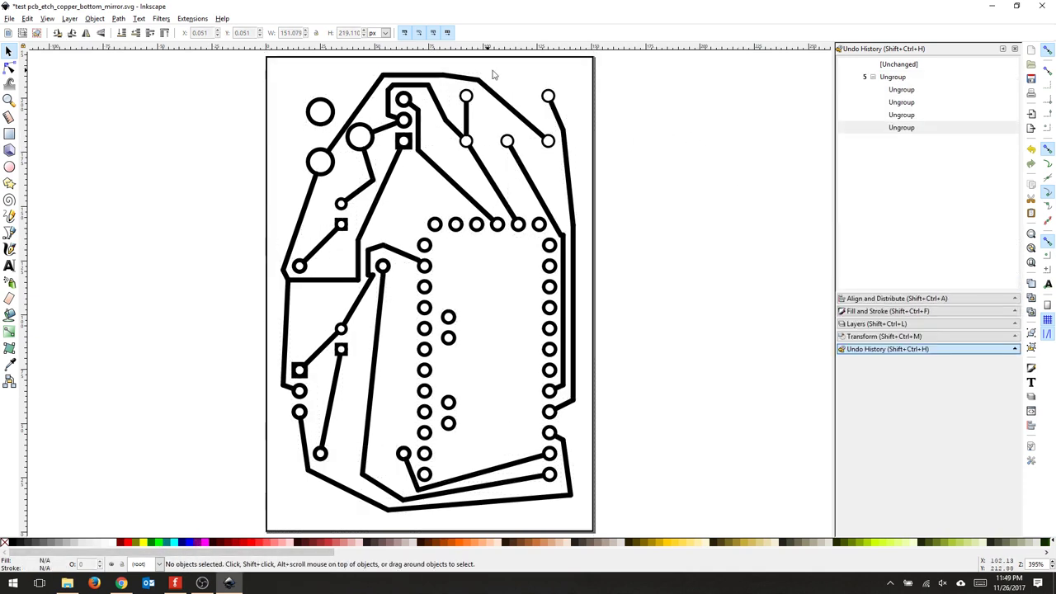
pyautogui.click(542, 59)
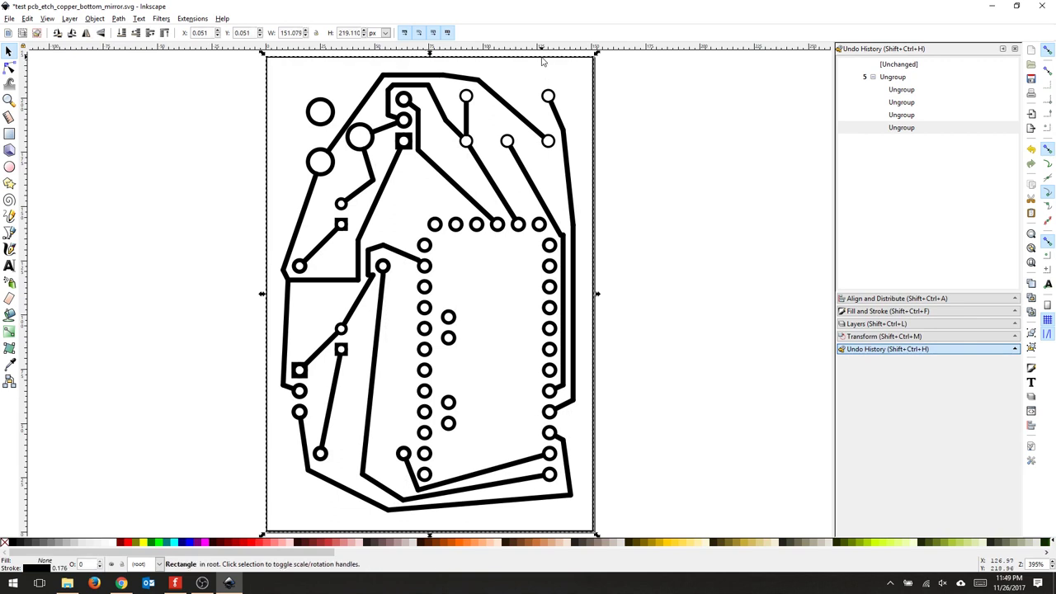
pyautogui.press('Delete')
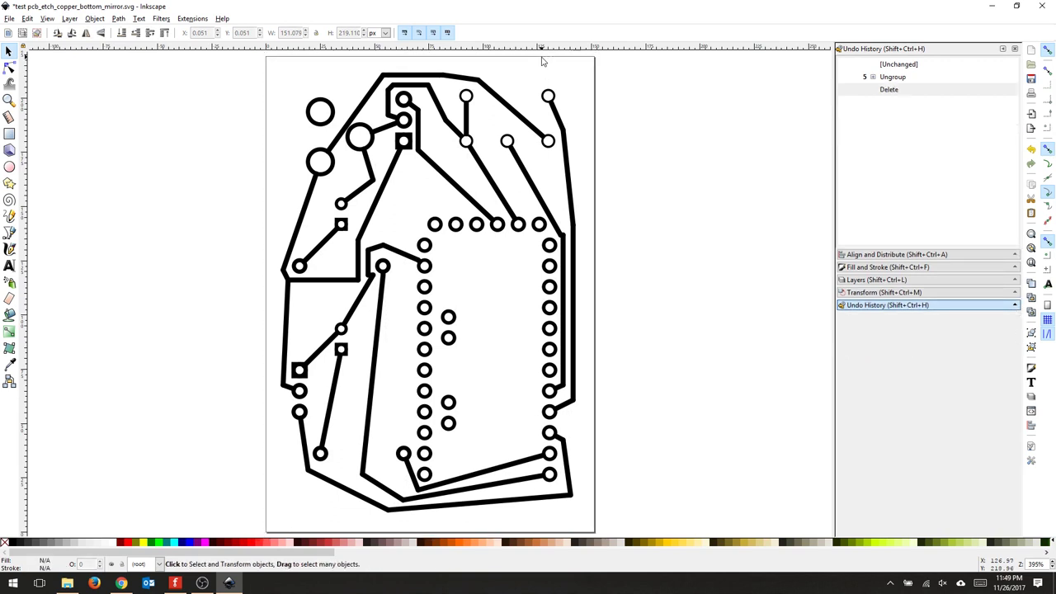
# Give all traces and pads a flat black fill and a 0.65 mm stroke width.
pyautogui.hotkey('ctrl', 'a')
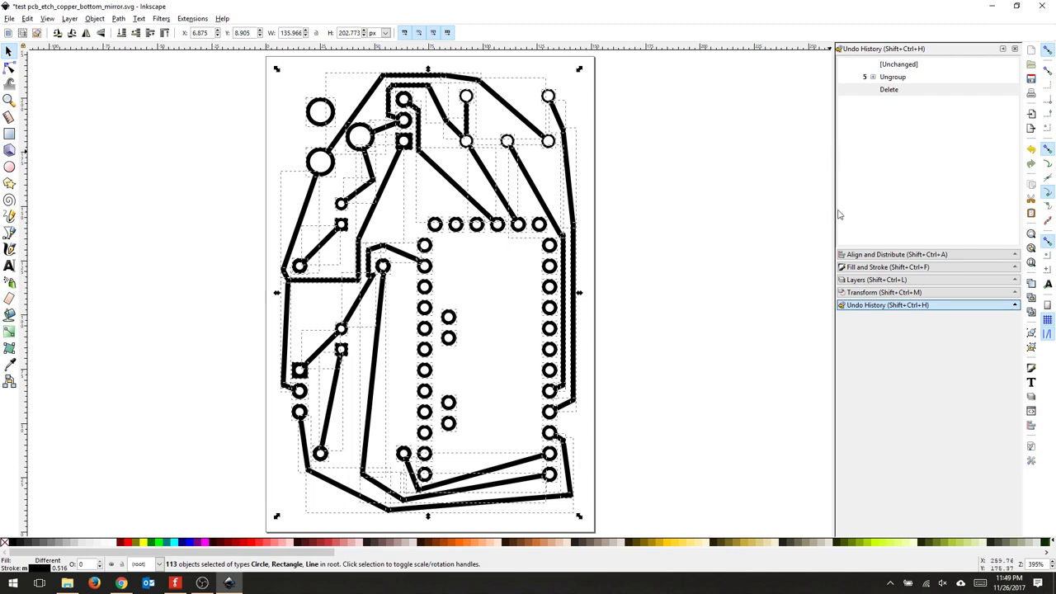
pyautogui.click(869, 267)
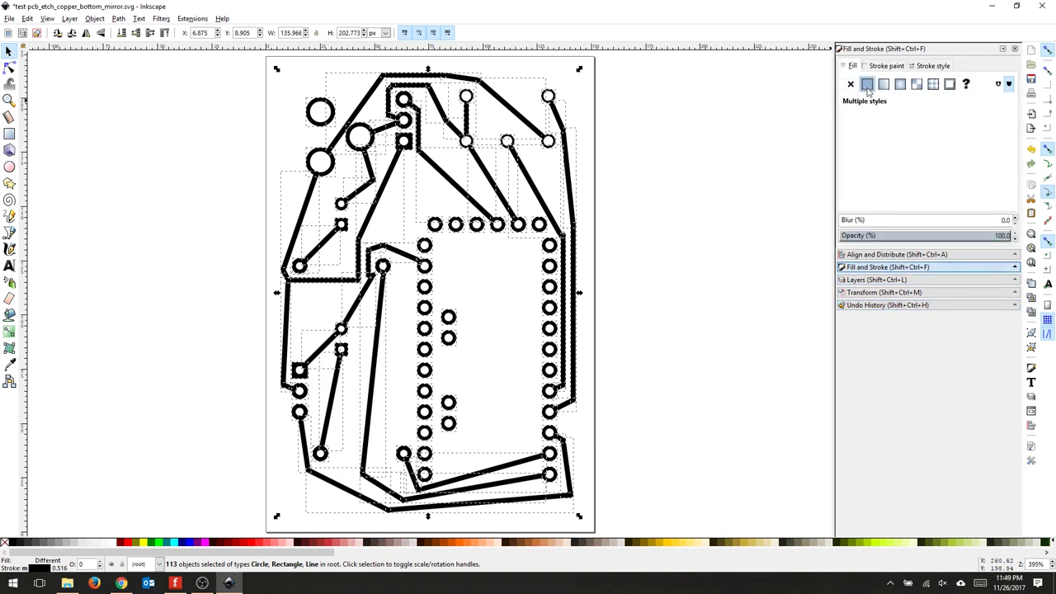
pyautogui.click(867, 84)
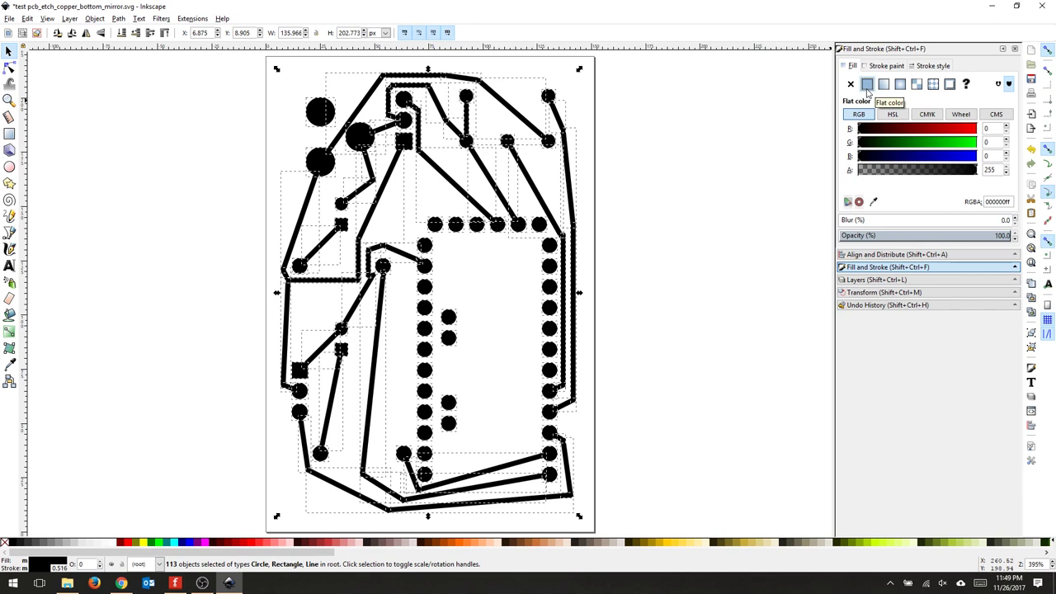
pyautogui.click(939, 69)
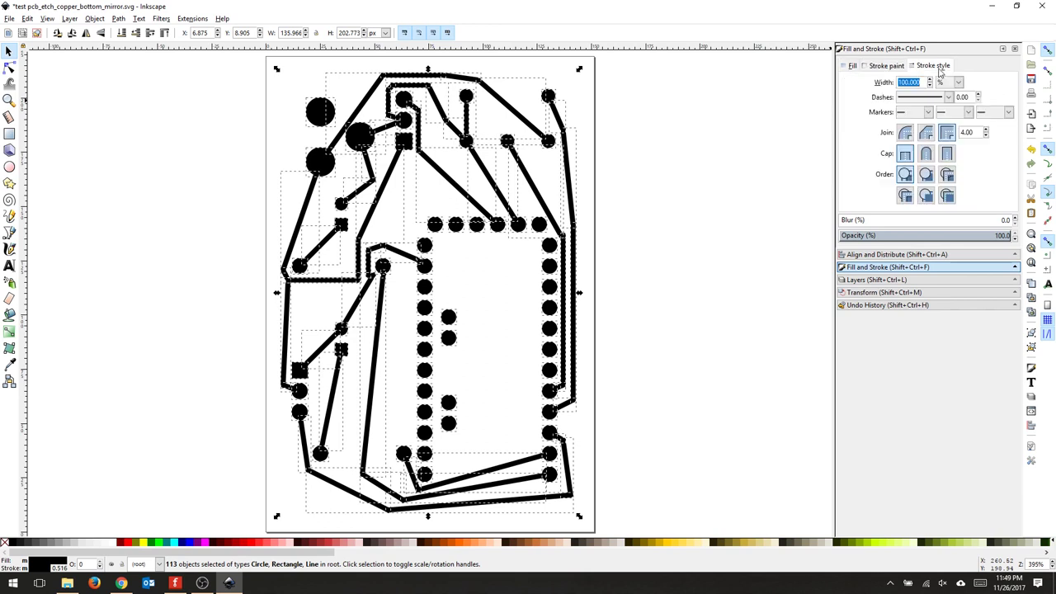
pyautogui.click(959, 83)
pyautogui.click(945, 160)
pyautogui.doubleClick(918, 83)
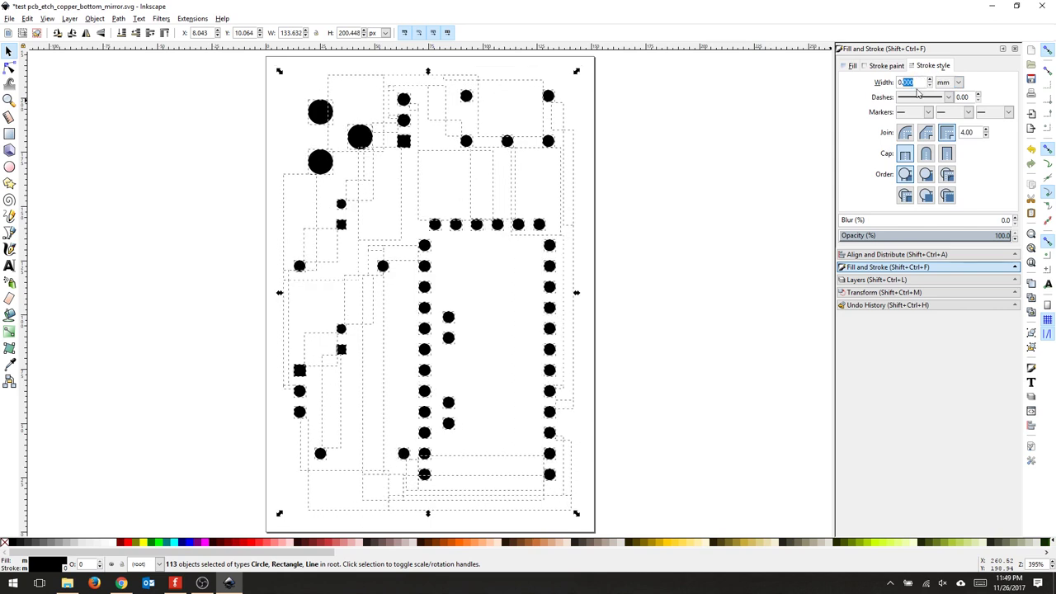
pyautogui.press('Return')
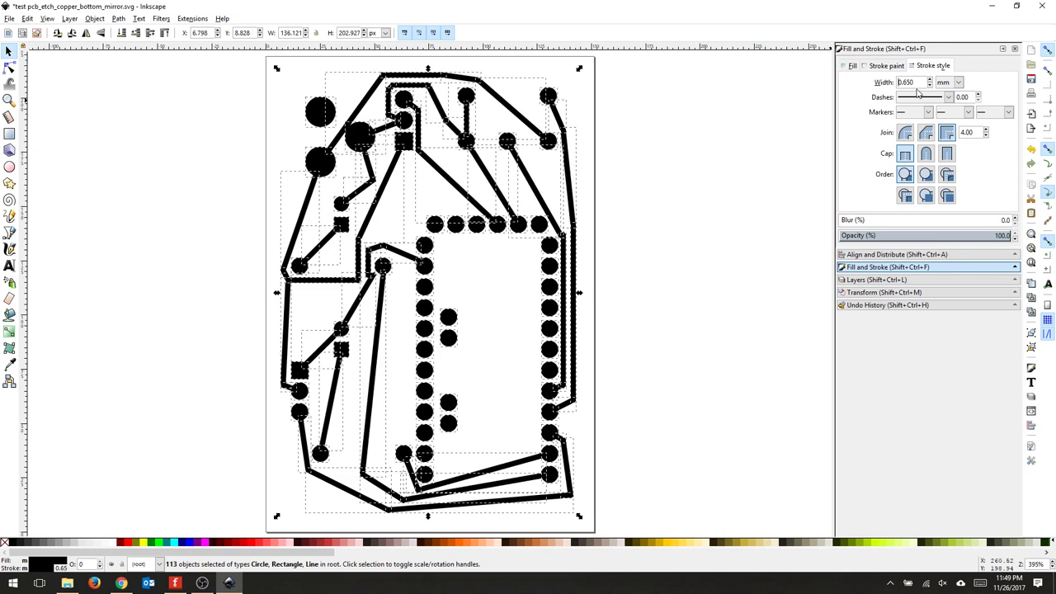
pyautogui.click(647, 283)
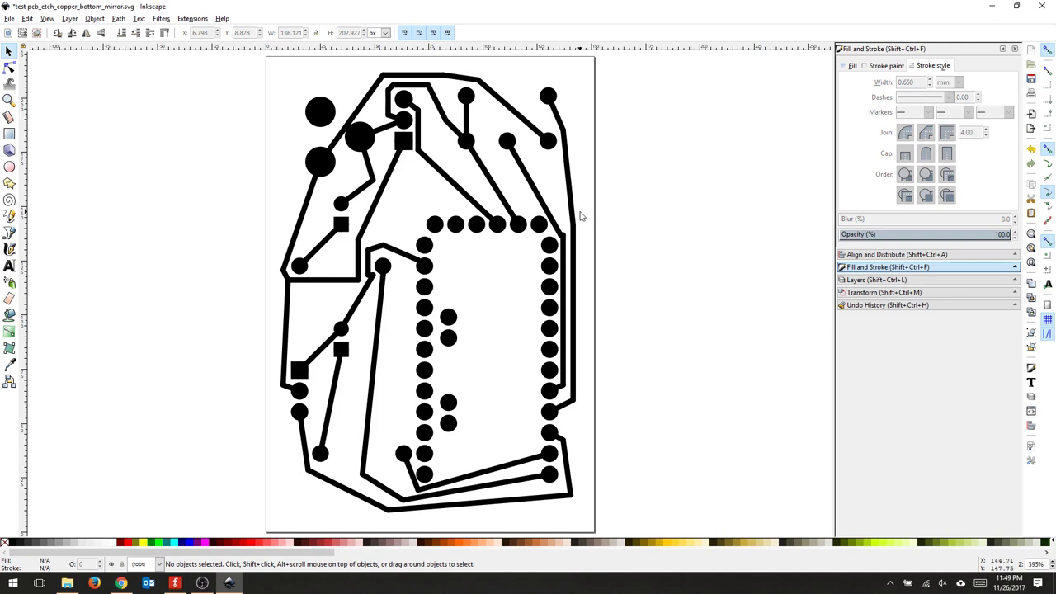
# Convert the strokes of all 113 trace and pad objects into outline paths with Path > Stroke to Path.
pyautogui.click(96, 19)
pyautogui.moveTo(118, 19)
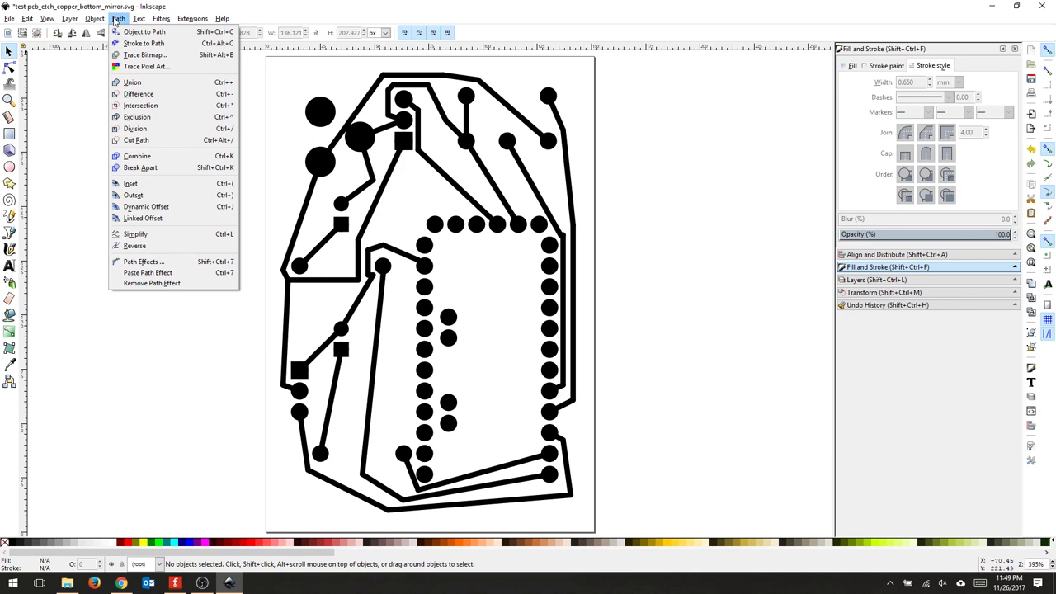
pyautogui.click(132, 45)
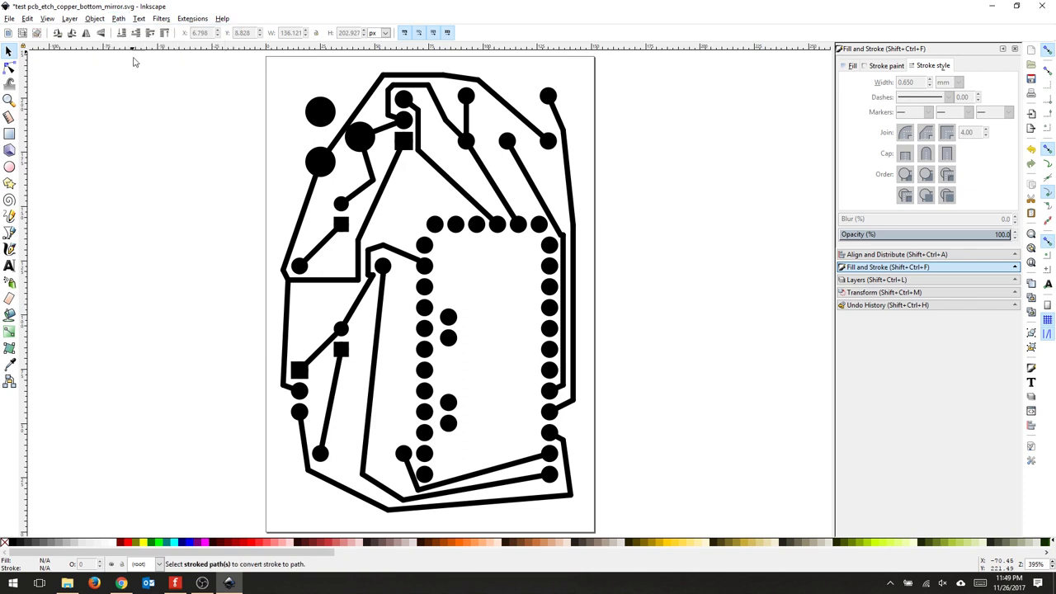
pyautogui.click(118, 19)
pyautogui.click(126, 46)
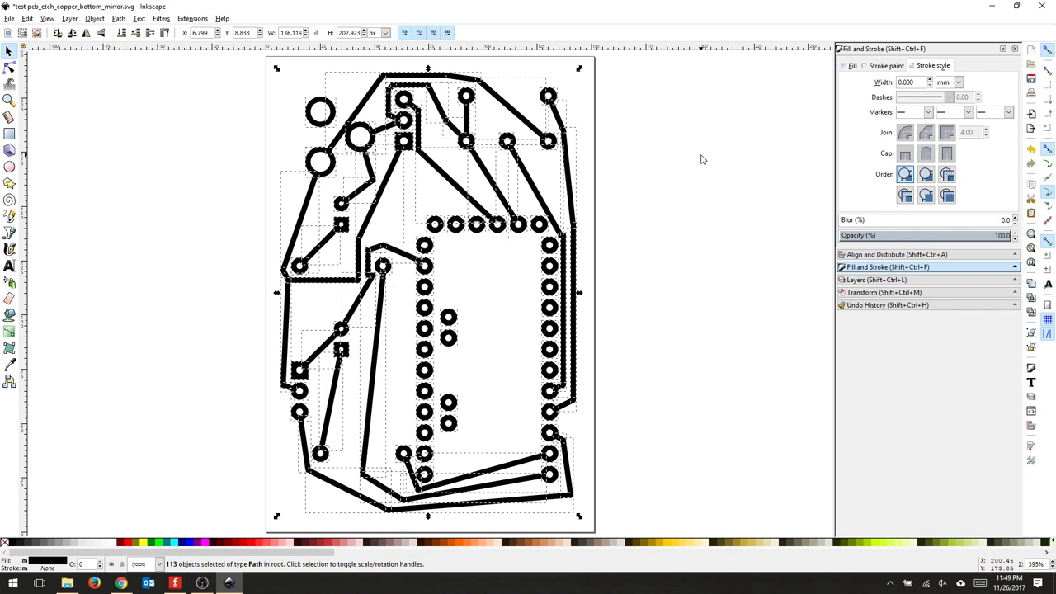
# Set the traces' paint to pure blue with the blue channel at 255 (RGBA 0000ffff).
pyautogui.click(851, 66)
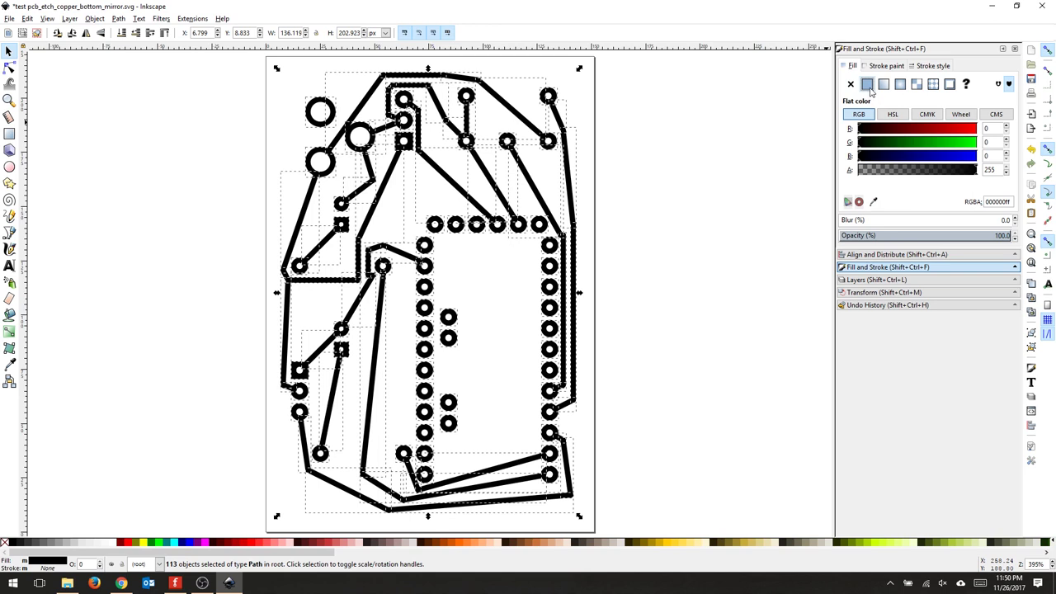
pyautogui.click(886, 66)
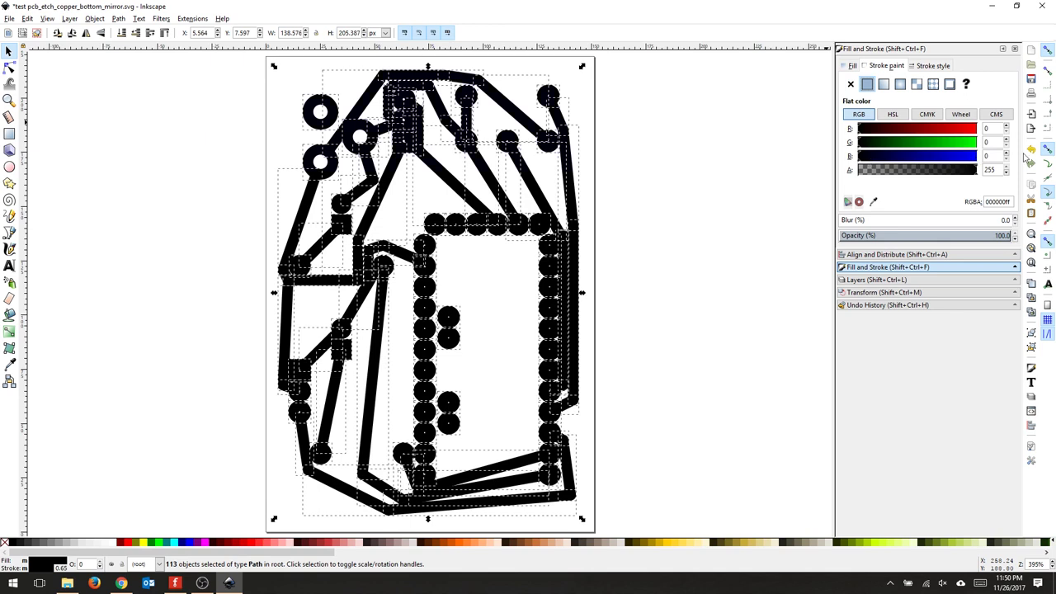
pyautogui.write('255')
pyautogui.press('Return')
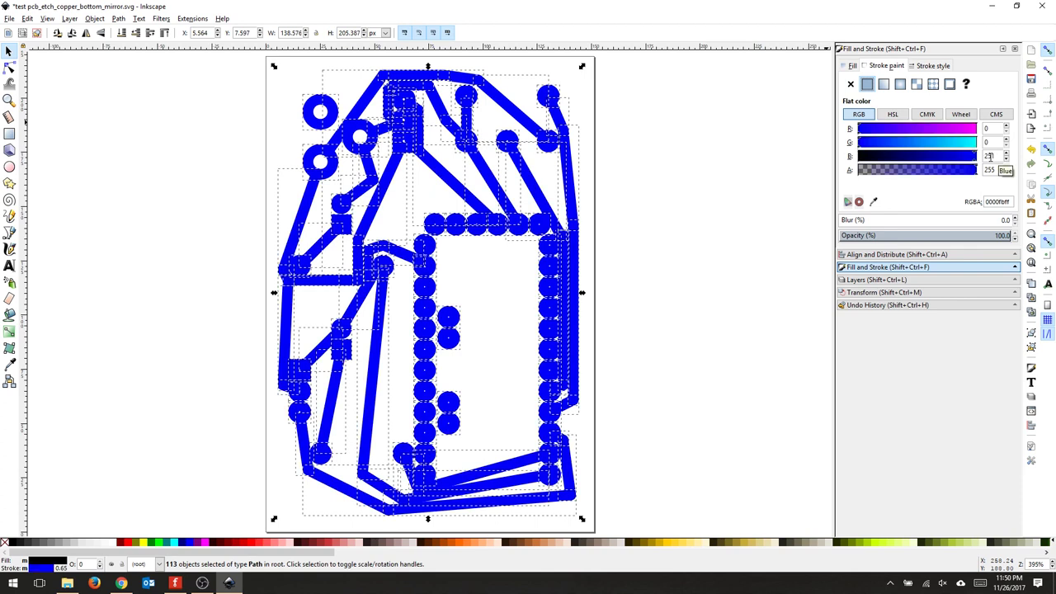
pyautogui.press('BackSpace')
pyautogui.write('5')
# Apply a 0.100 mm stroke width to all 113 outline paths.
pyautogui.click(935, 66)
pyautogui.write('0.6')
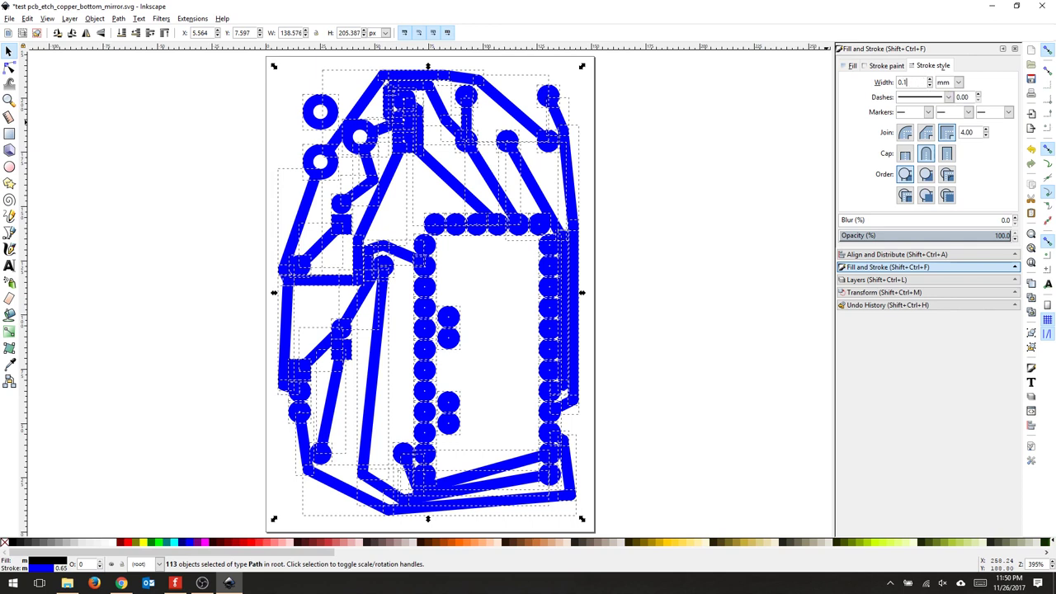
pyautogui.press('Return')
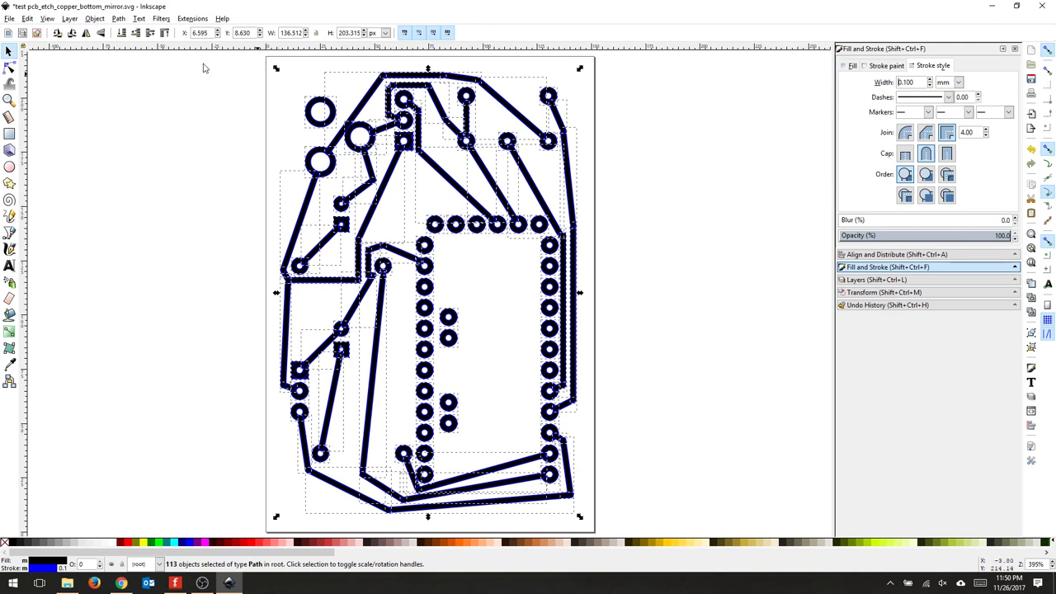
# Union the traces into one path and set its fill to No paint.
pyautogui.click(95, 18)
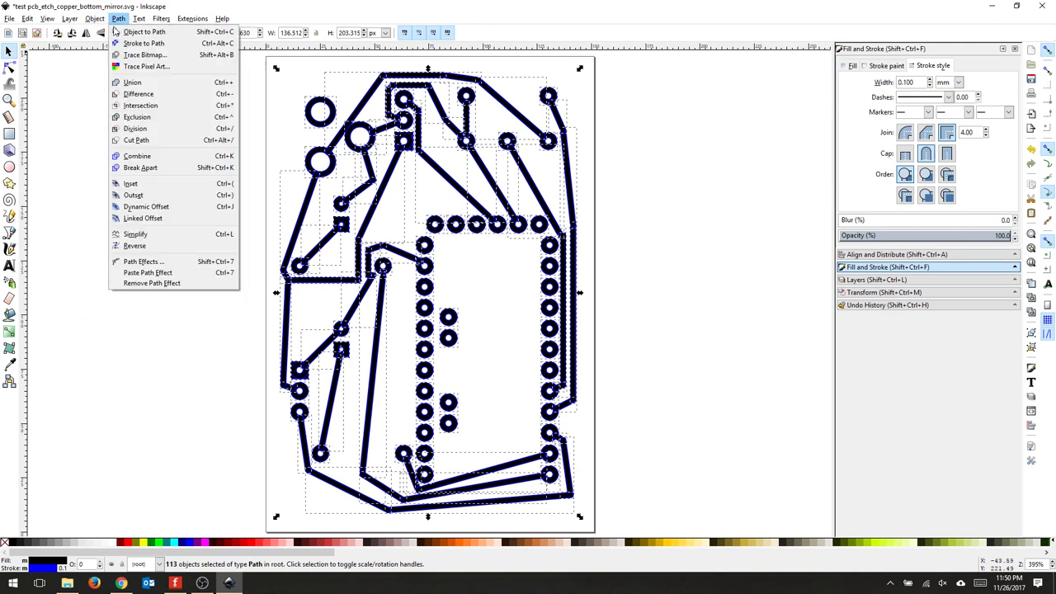
pyautogui.click(153, 83)
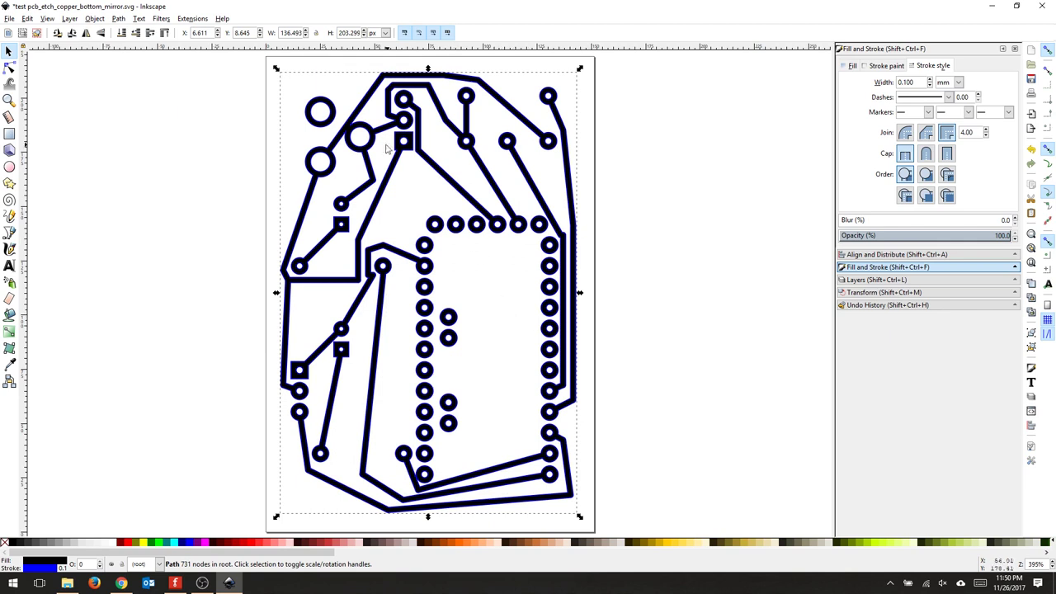
pyautogui.click(853, 66)
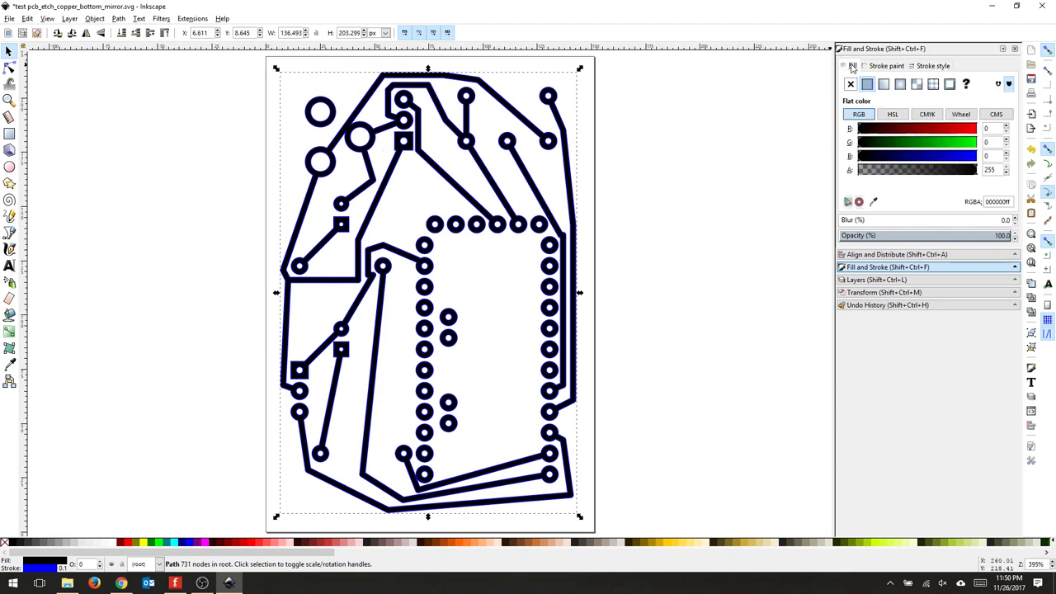
pyautogui.click(851, 84)
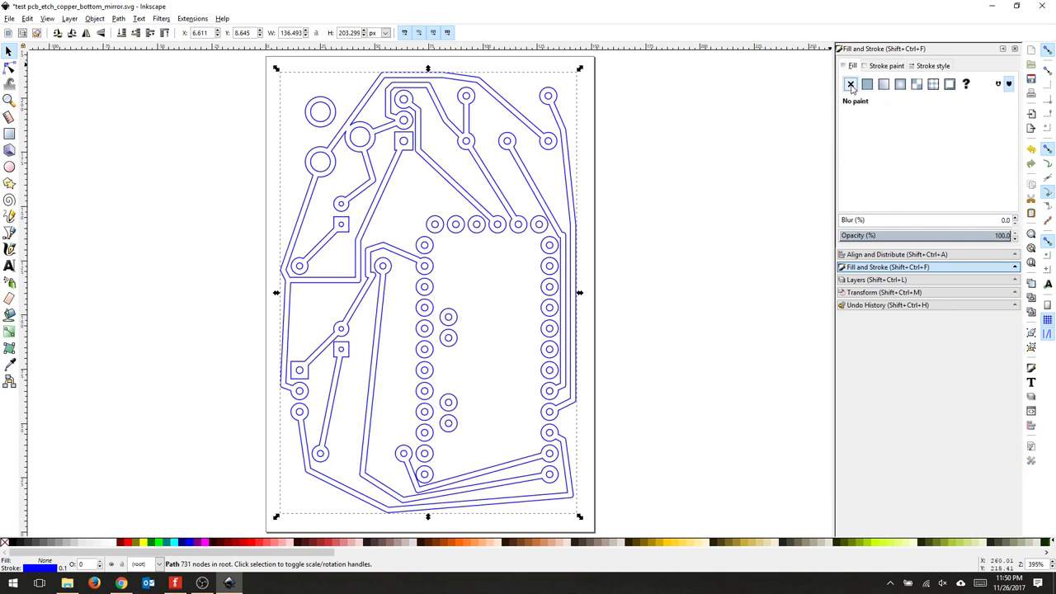
# Draw a rectangle of about 144 × 208 px framing the whole board layout.
pyautogui.click(627, 215)
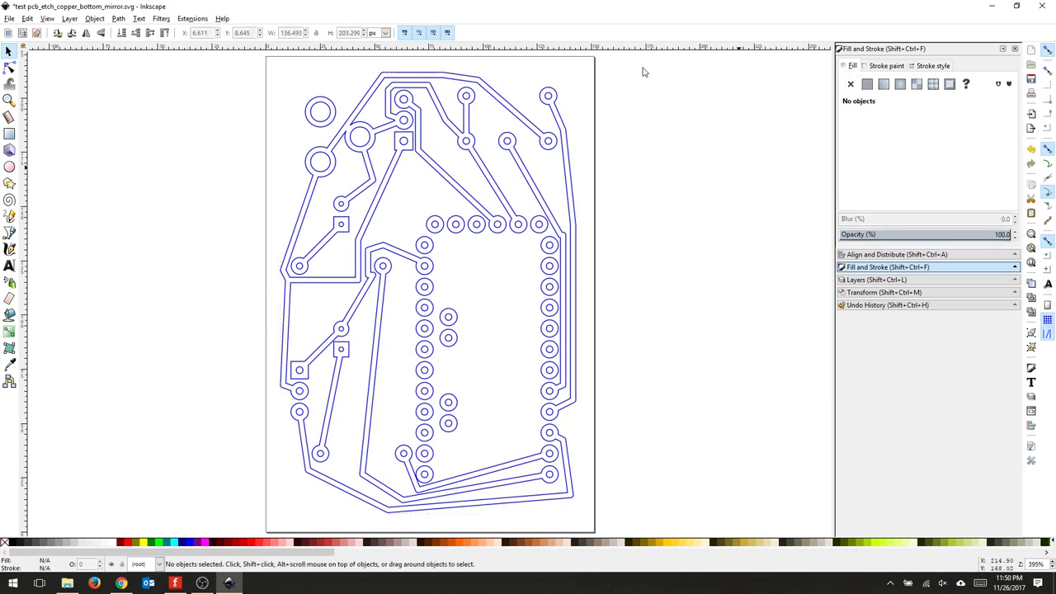
pyautogui.click(9, 133)
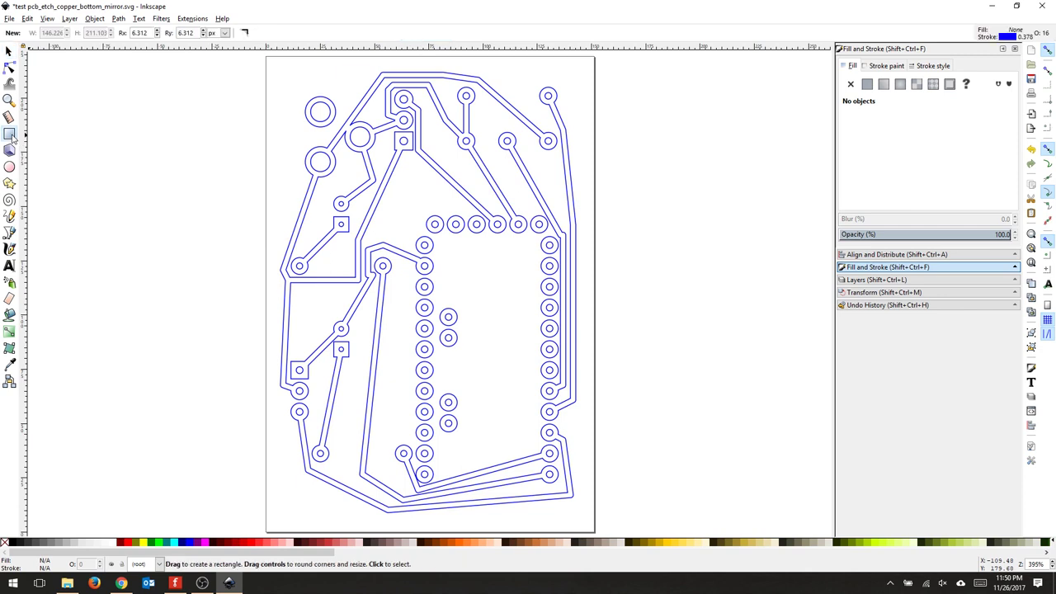
pyautogui.moveTo(275, 67)
pyautogui.mouseDown()
pyautogui.moveTo(323, 115)
pyautogui.moveTo(449, 165)
pyautogui.moveTo(594, 393)
pyautogui.moveTo(591, 520)
pyautogui.mouseUp()
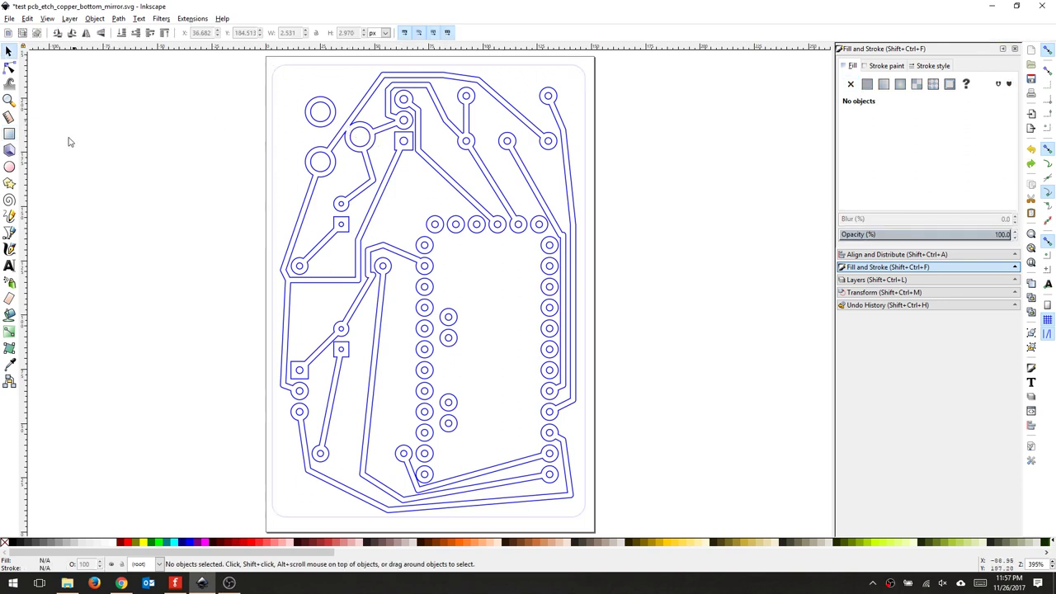
pyautogui.click(10, 233)
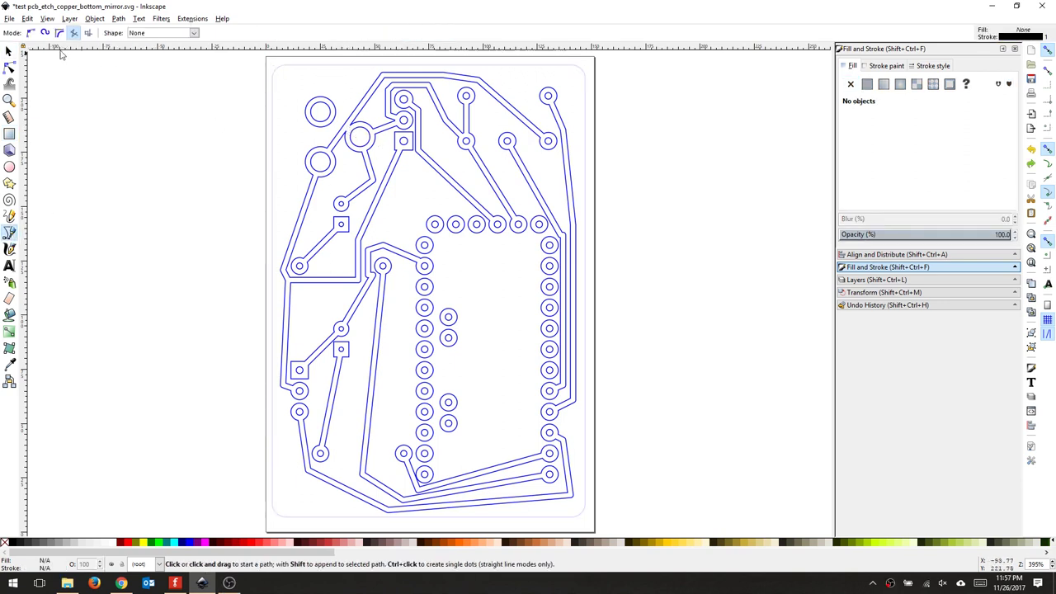
# Draw a short fix line beside the upper-left pad and select it.
pyautogui.click(350, 127)
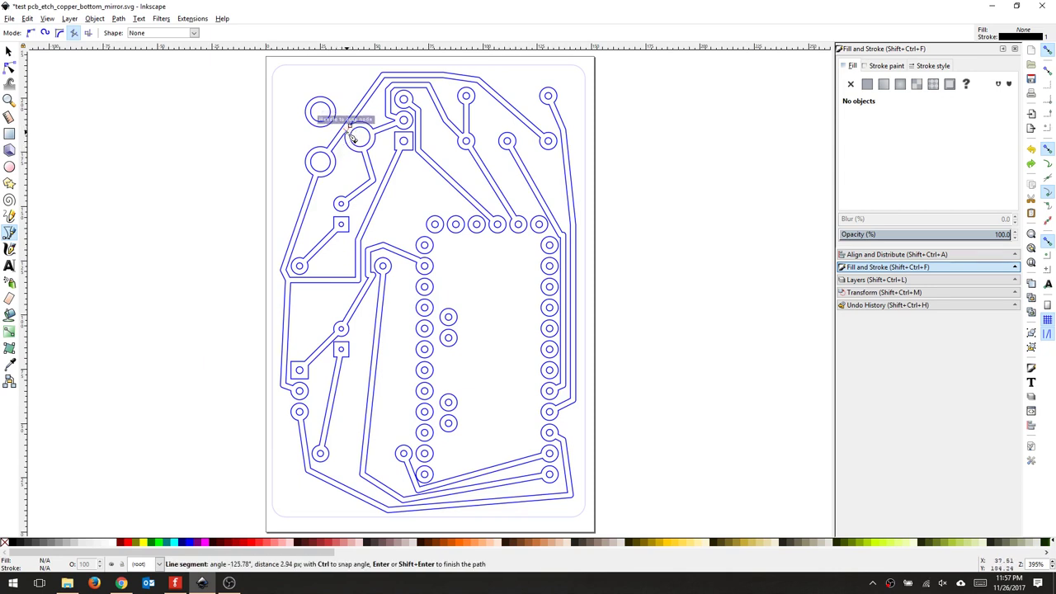
pyautogui.press('Escape')
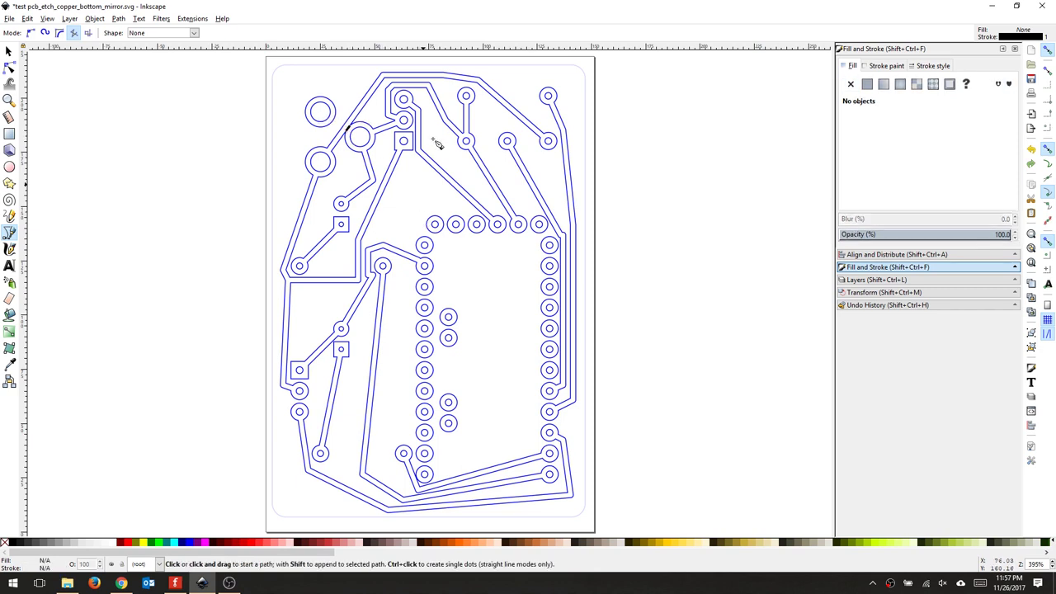
pyautogui.press('s')
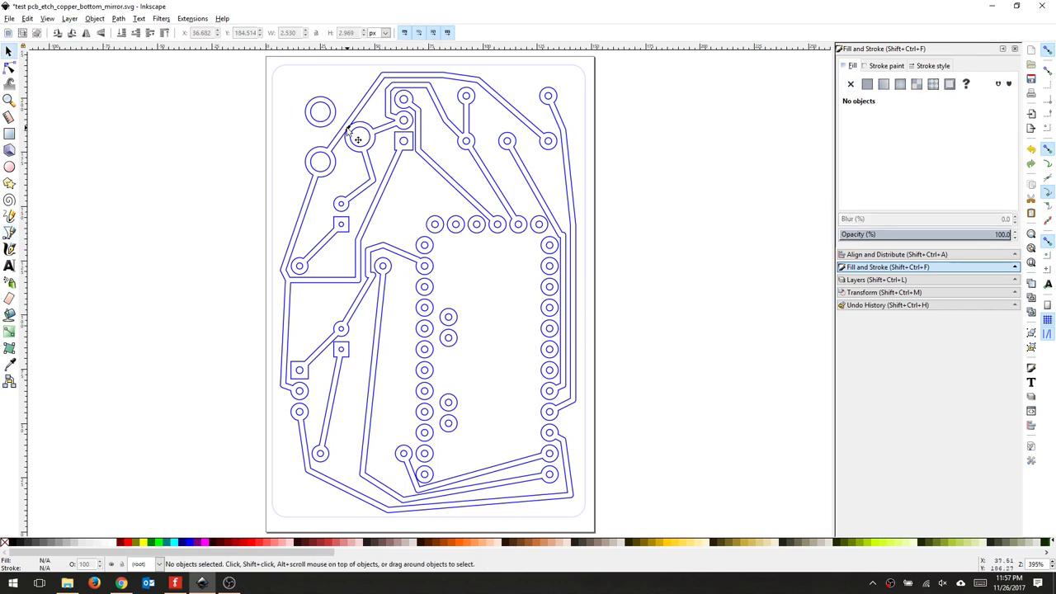
pyautogui.click(348, 131)
# Give the fix line a pure blue stroke (B 255) of 0.1 mm width.
pyautogui.click(884, 67)
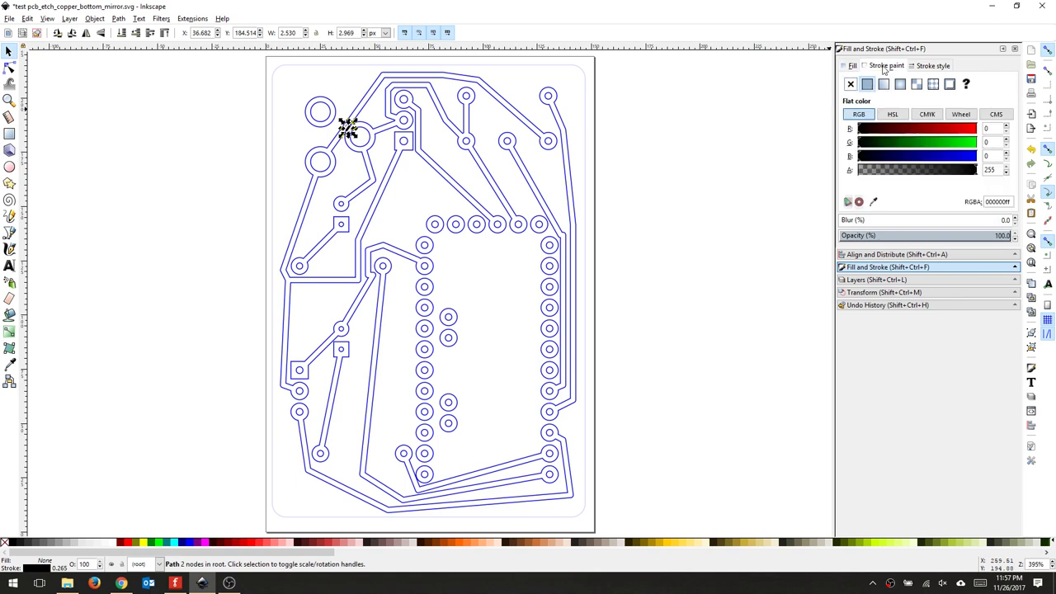
pyautogui.click(992, 156)
pyautogui.write('255')
pyautogui.press('Return')
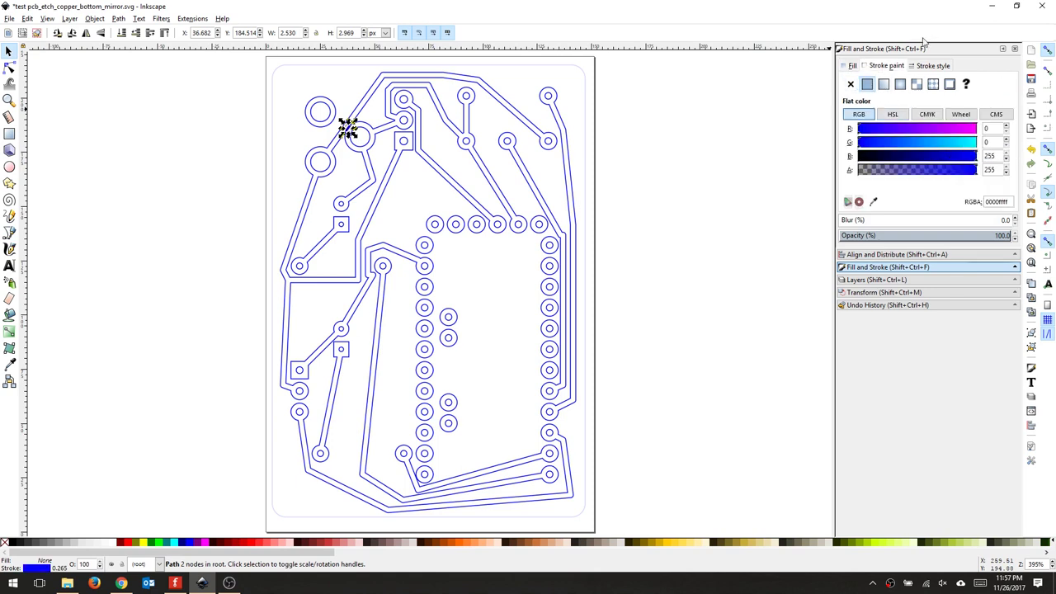
pyautogui.click(936, 67)
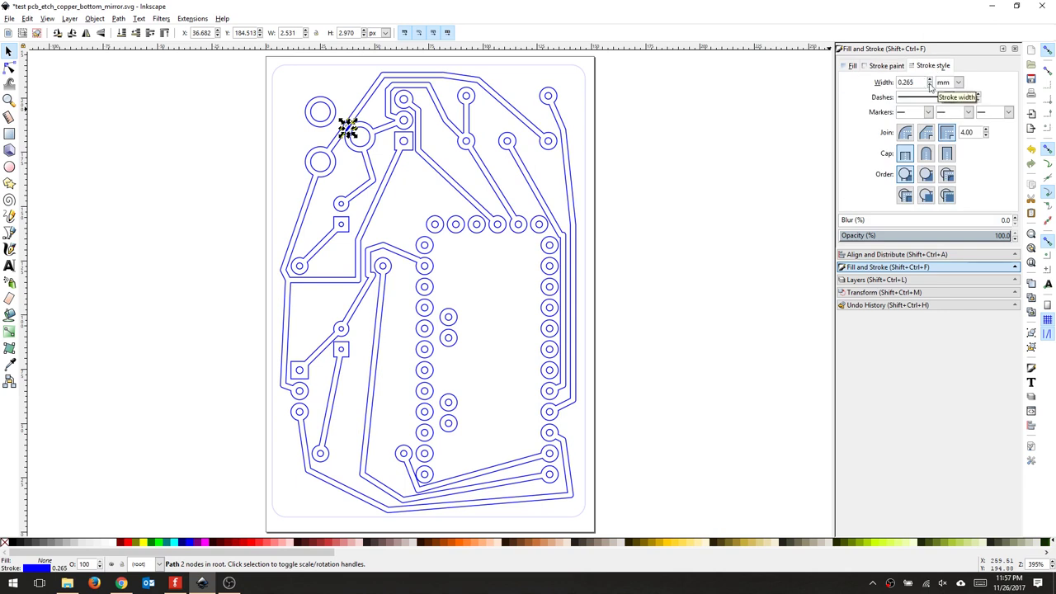
pyautogui.press('BackSpace')
pyautogui.press('BackSpace')
pyautogui.write('1')
pyautogui.press('Return')
pyautogui.click(708, 215)
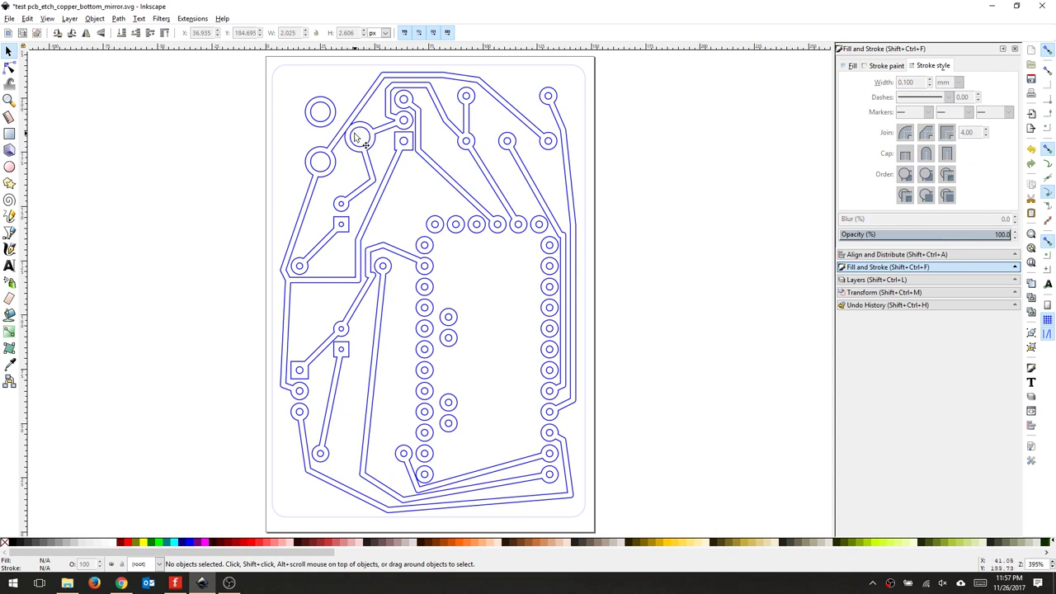
# Print the PCB drawing to the laser with Win32 Vector Print, accepting the laser settings.
pyautogui.click(188, 19)
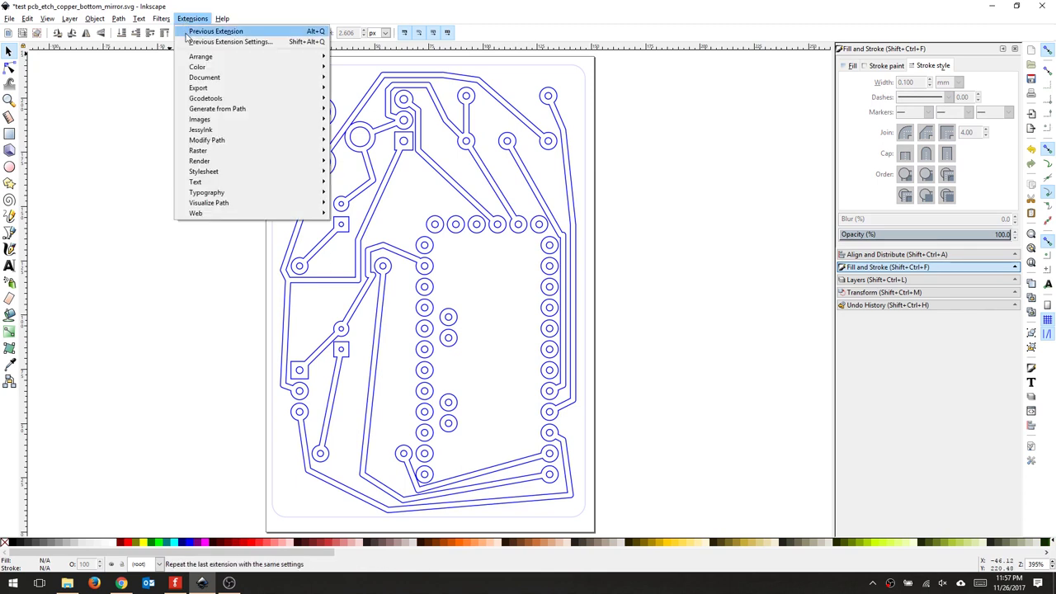
pyautogui.moveTo(283, 88)
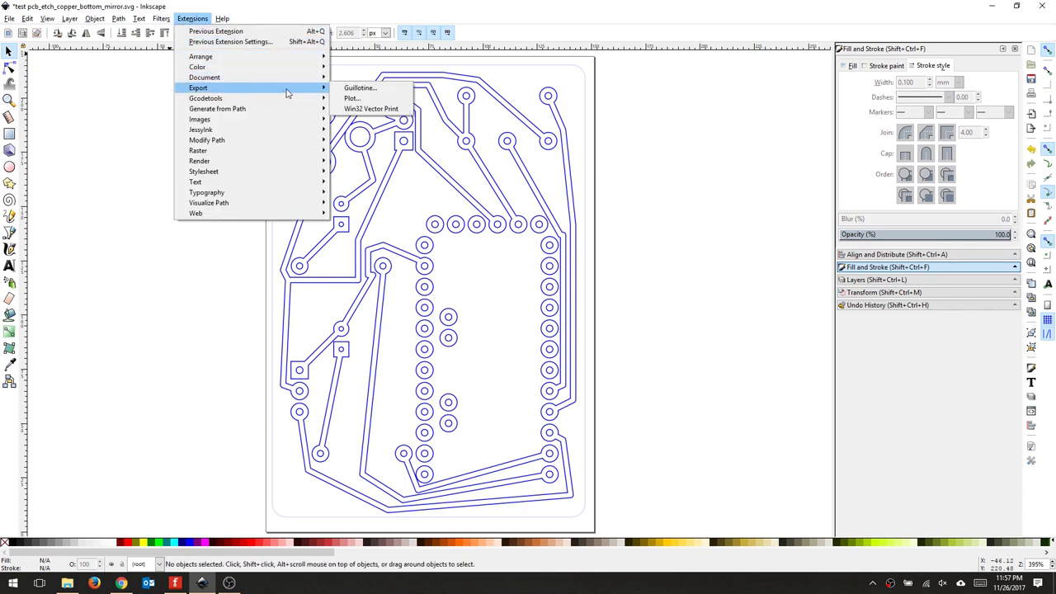
pyautogui.click(396, 108)
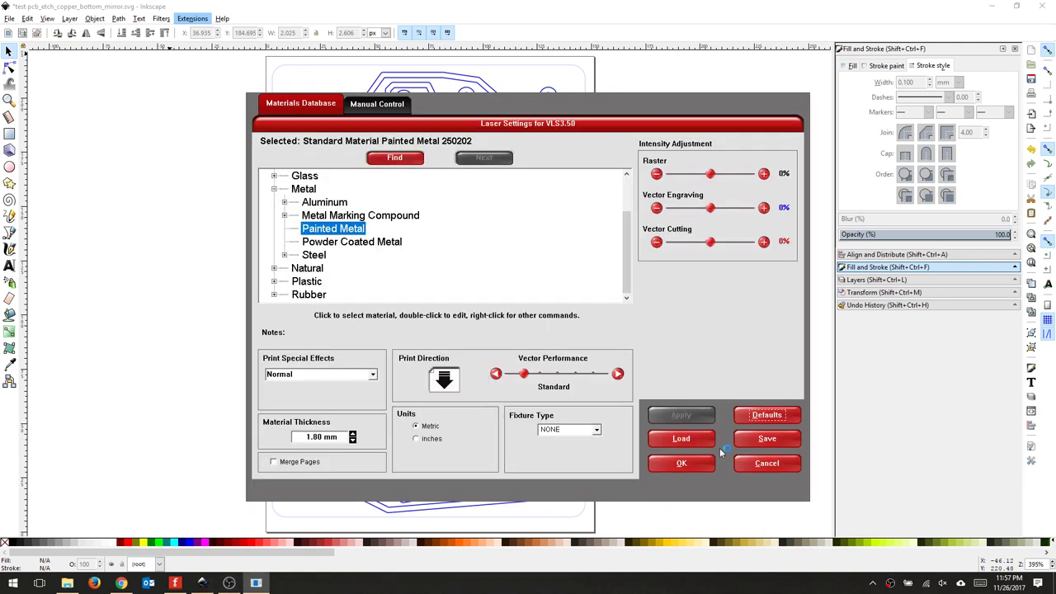
pyautogui.click(706, 461)
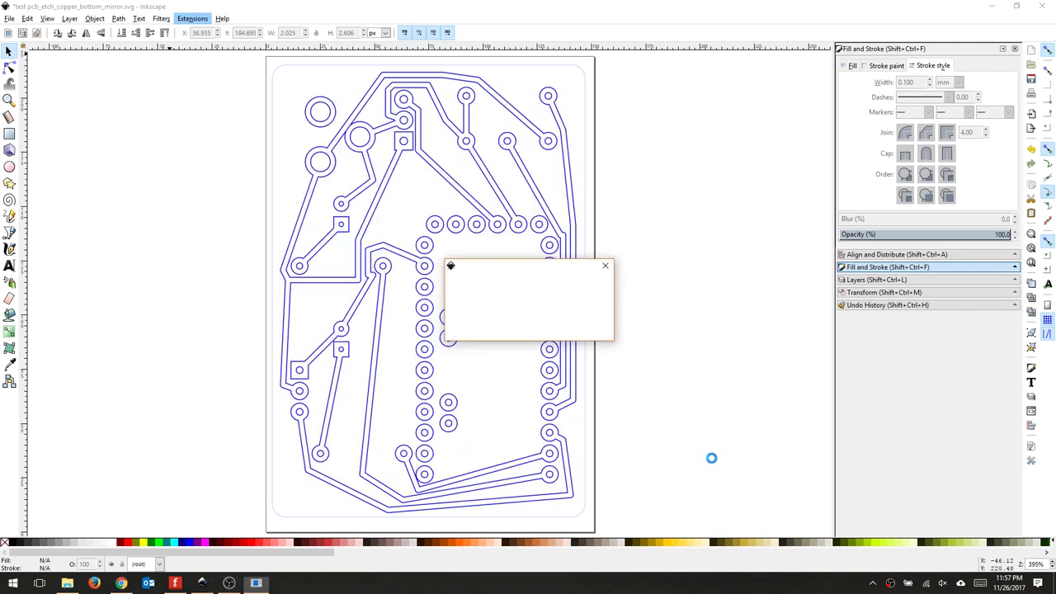
pyautogui.click(875, 584)
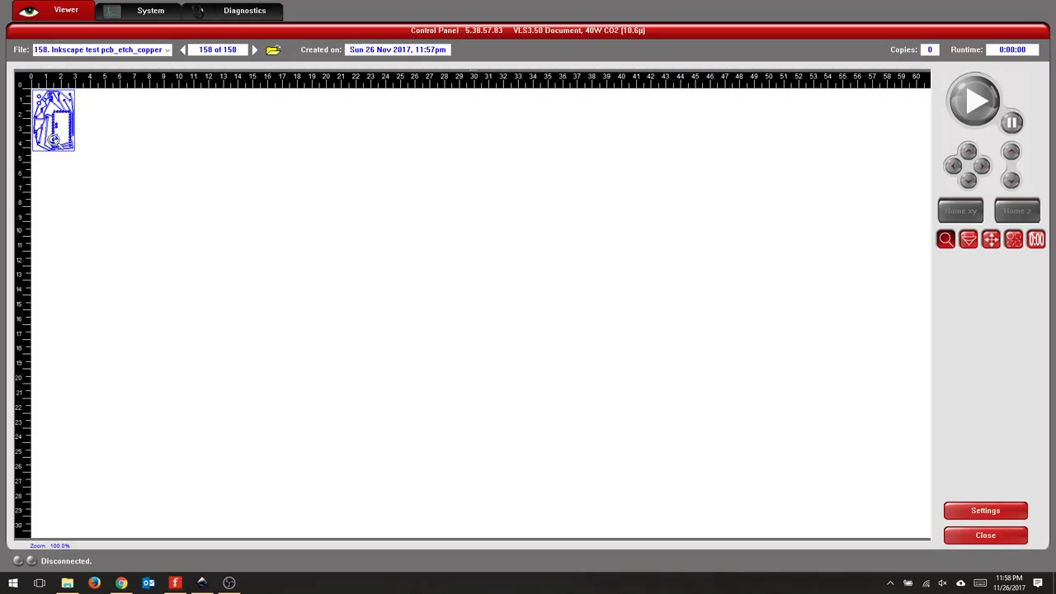
# Reposition the PCB job to X 276.07 mm, Y 123.88 mm on the bed and zoom in.
pyautogui.click(991, 239)
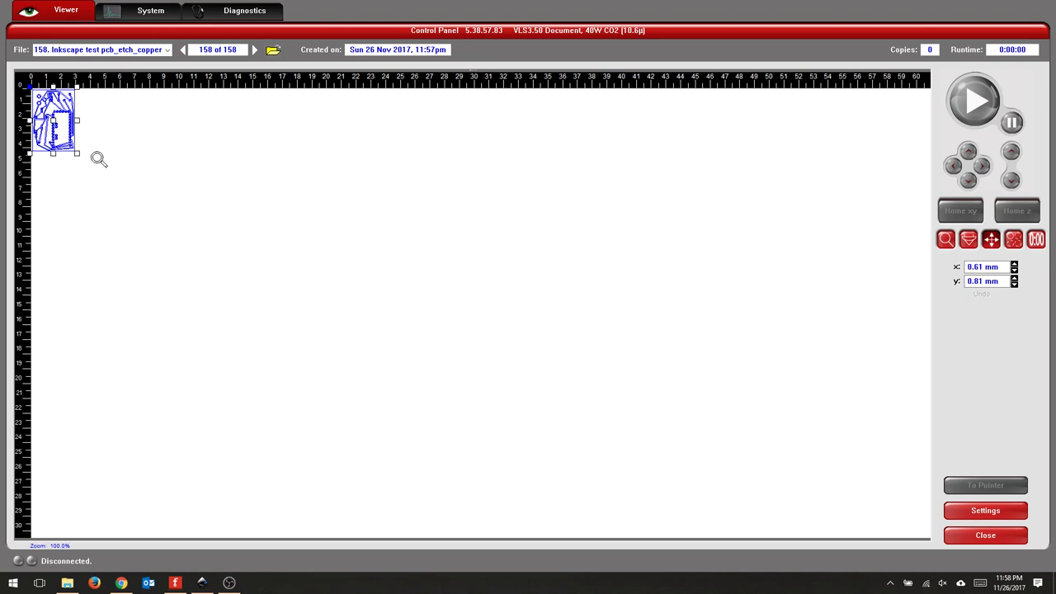
pyautogui.moveTo(76, 156); pyautogui.dragTo(440, 274)
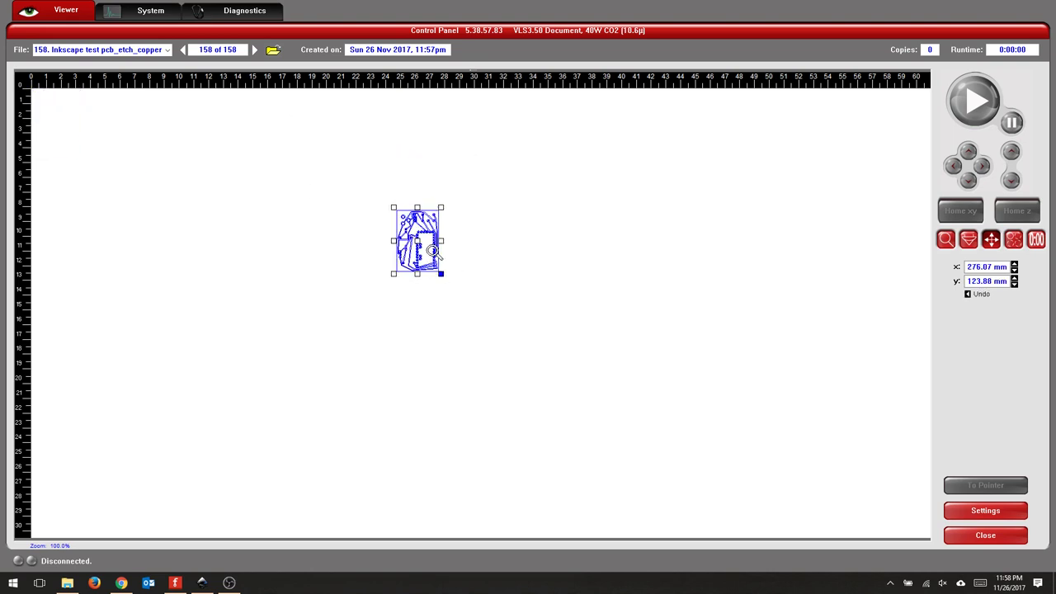
pyautogui.scroll(3, 439, 274)
pyautogui.scroll(3, 427, 241)
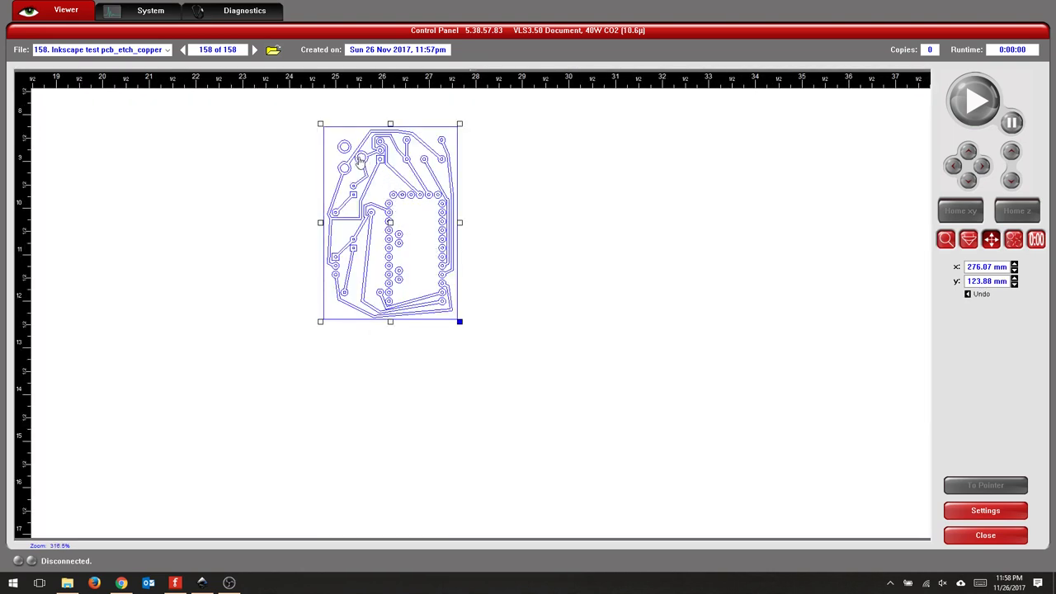
pyautogui.scroll(3, 432, 237)
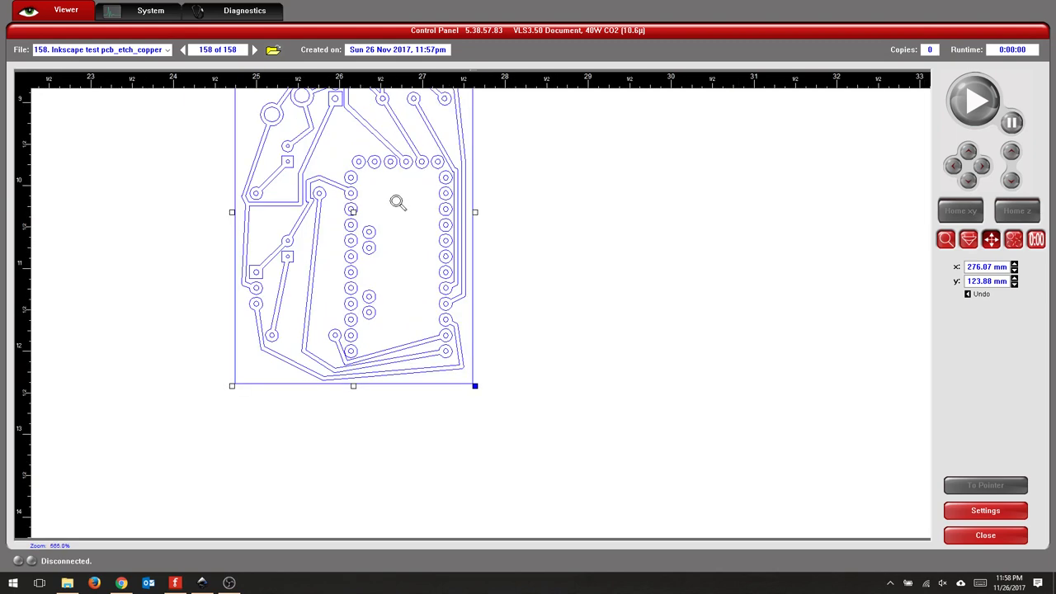